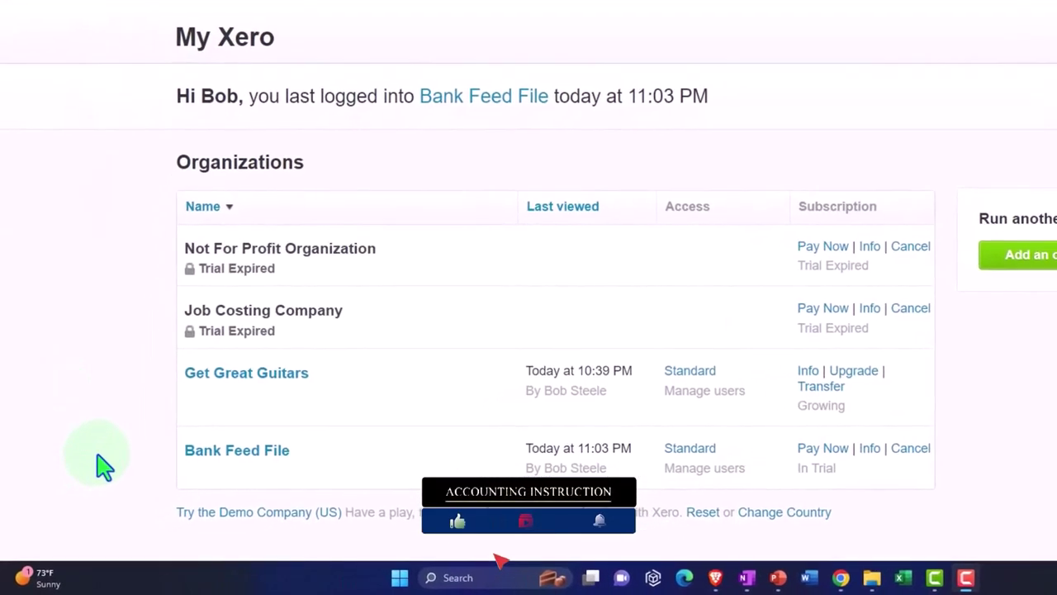
- Open the Bank Feed File organization and look over the setup sections on its dashboard
{"action": "left_click", "coordinate": [222, 459]}
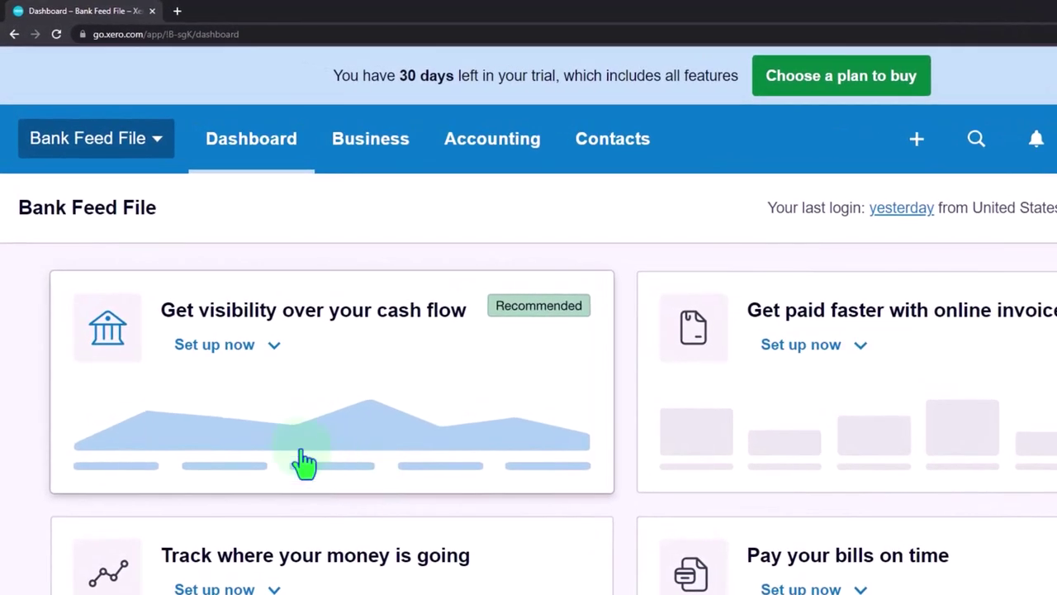
{"action": "scroll", "coordinate": [48, 355], "scroll_direction": "down", "scroll_amount": 1}
{"action": "scroll", "coordinate": [48, 354], "scroll_direction": "down", "scroll_amount": 3}
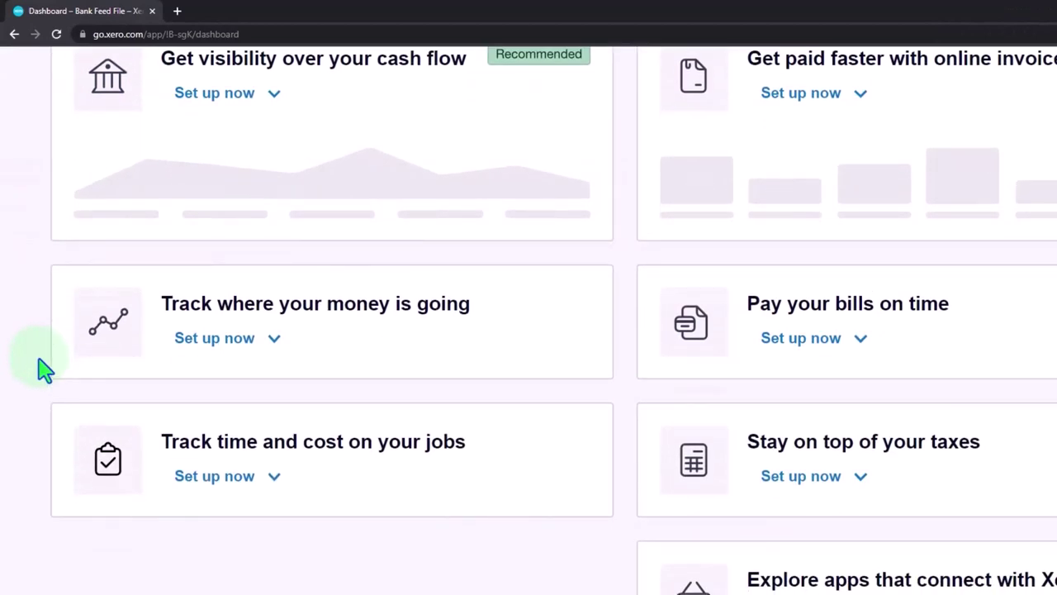
{"action": "scroll", "coordinate": [45, 370], "scroll_direction": "up", "scroll_amount": 3}
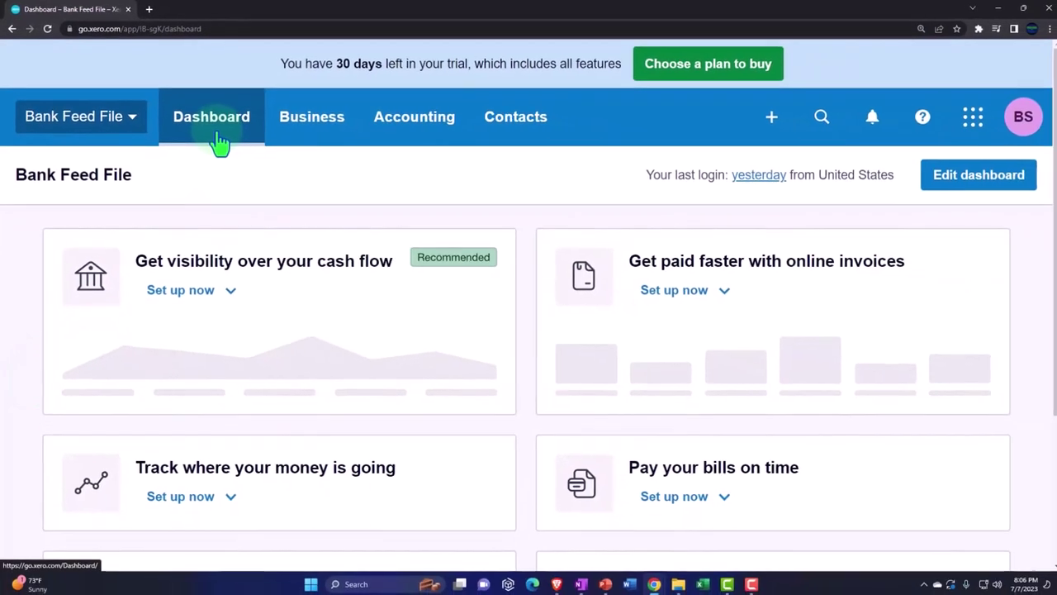
- Review the options available for the Bank Feed File organization, from files and settings down to My Xero
{"action": "left_click", "coordinate": [140, 123]}
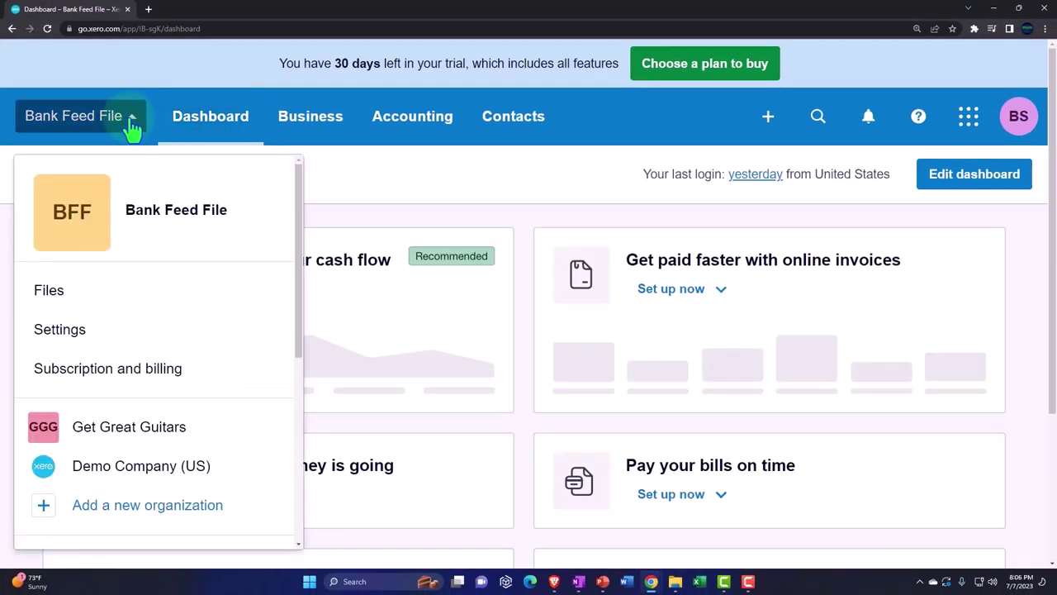
{"action": "scroll", "coordinate": [104, 280], "scroll_direction": "down", "scroll_amount": 5}
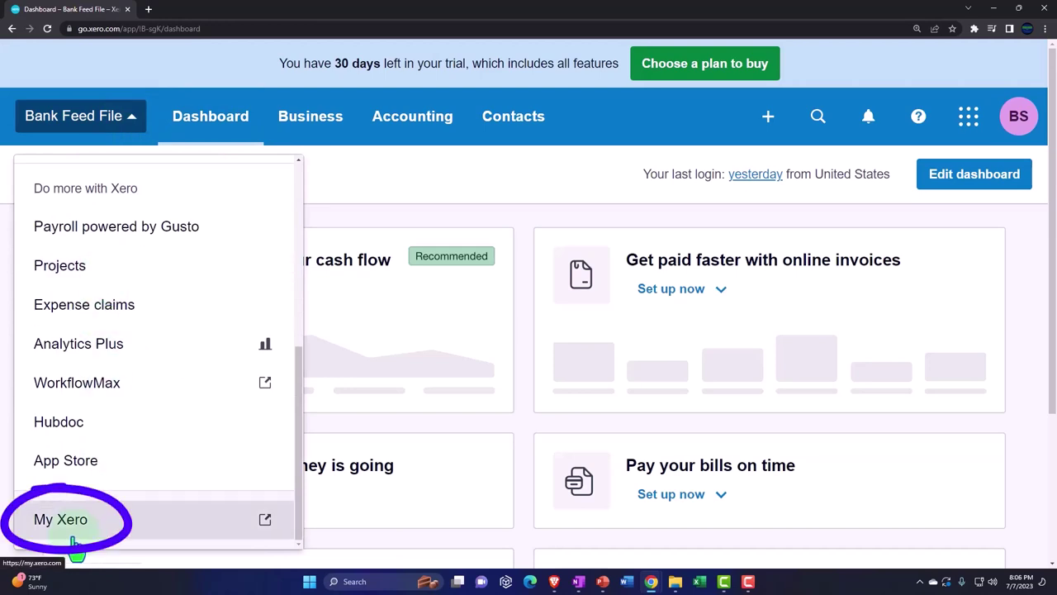
{"action": "scroll", "coordinate": [71, 545], "scroll_direction": "up", "scroll_amount": 5}
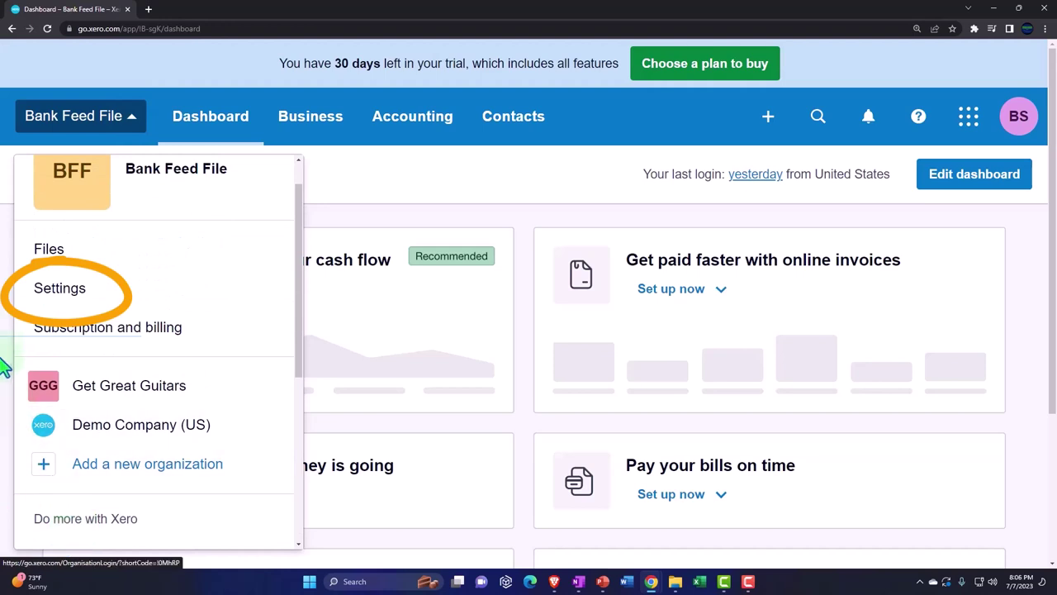
{"action": "left_click", "coordinate": [104, 139]}
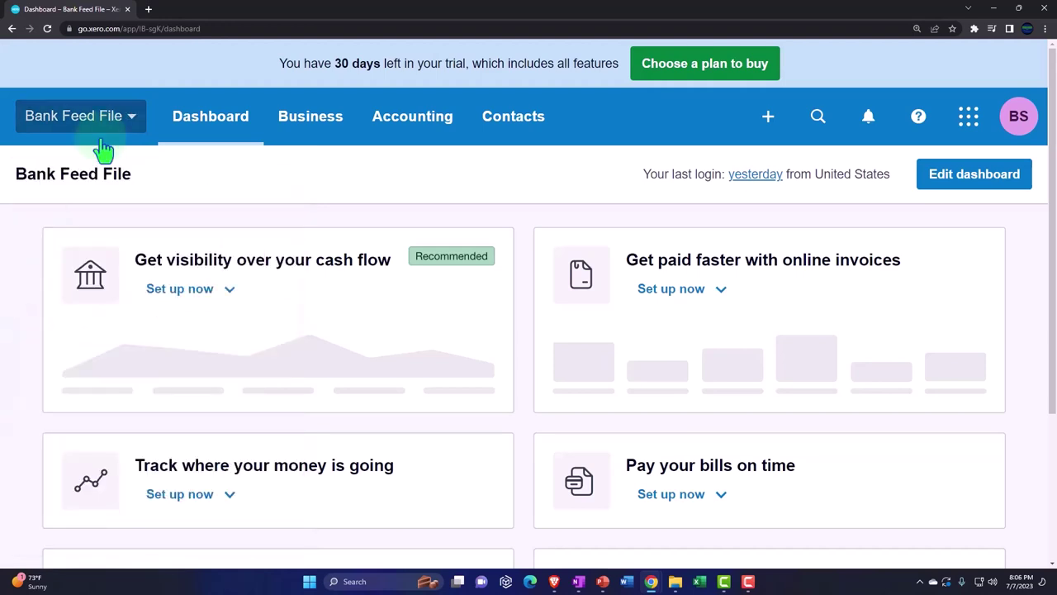
{"action": "left_click", "coordinate": [206, 136]}
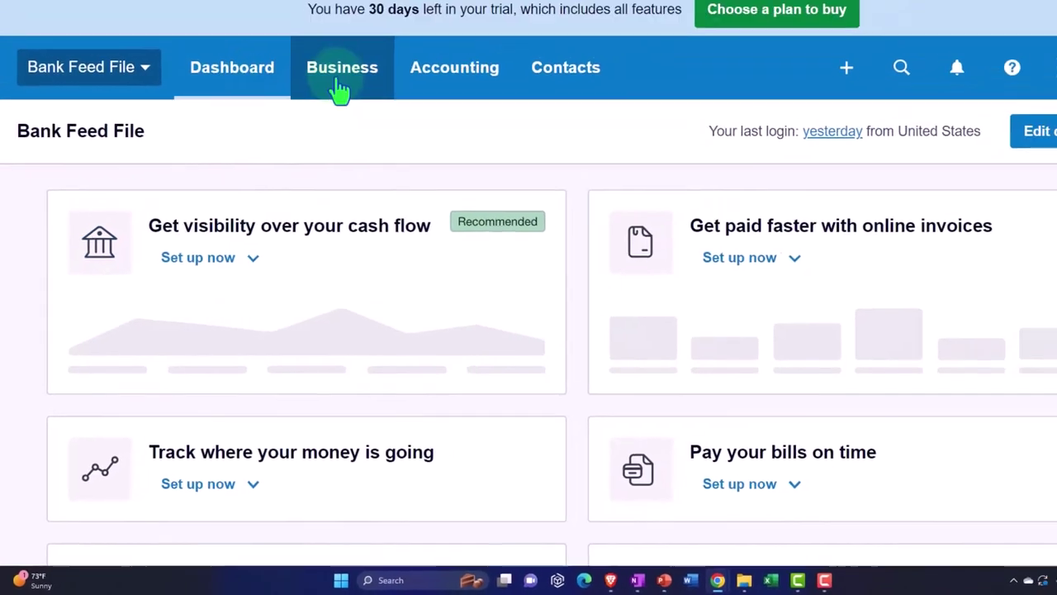
- Review the available Business, Accounting and Contacts options, including purchase orders, accounting reports and customer and supplier lists
{"action": "left_click", "coordinate": [316, 116]}
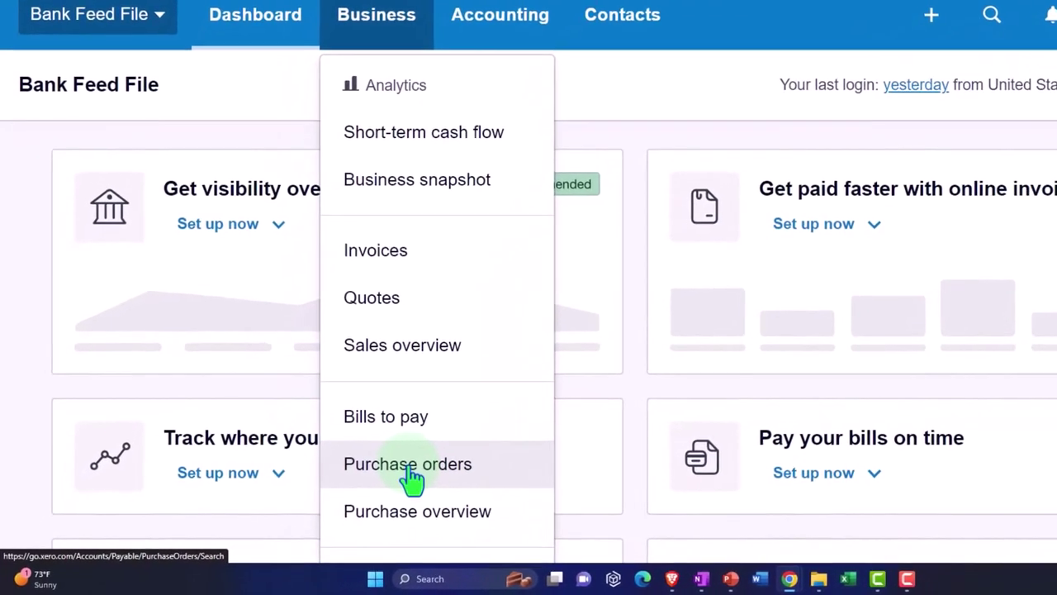
{"action": "left_click", "coordinate": [501, 29]}
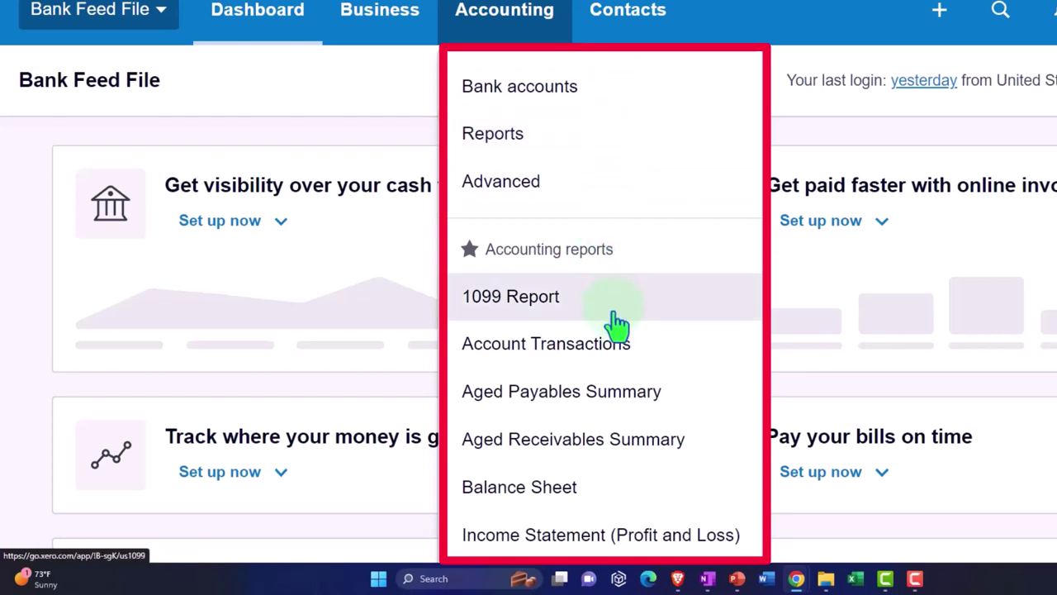
{"action": "scroll", "coordinate": [618, 323], "scroll_direction": "down", "scroll_amount": 1}
{"action": "scroll", "coordinate": [618, 323], "scroll_direction": "down", "scroll_amount": 1}
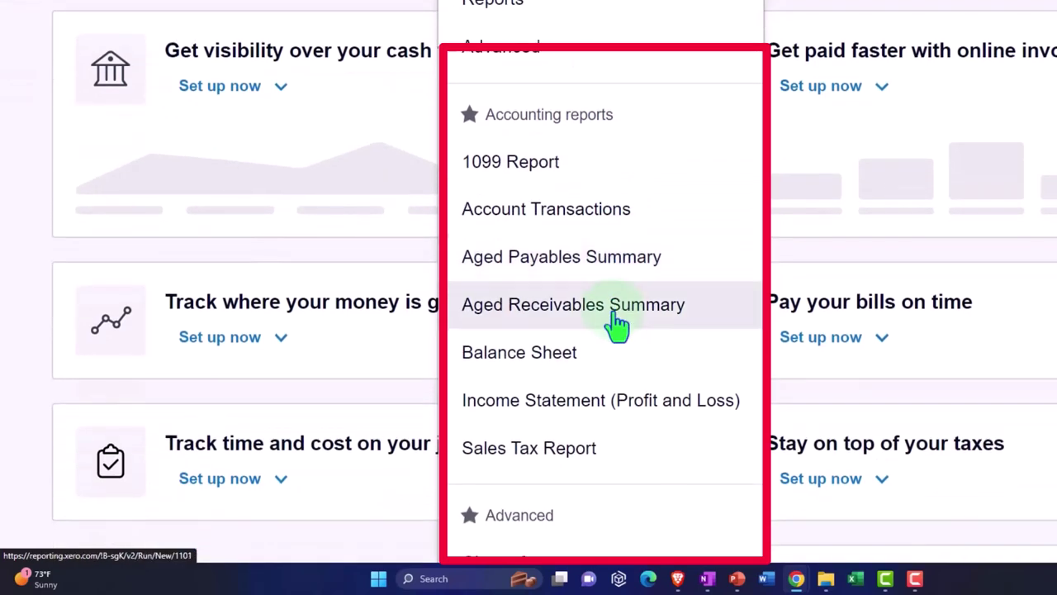
{"action": "scroll", "coordinate": [618, 323], "scroll_direction": "up", "scroll_amount": 2}
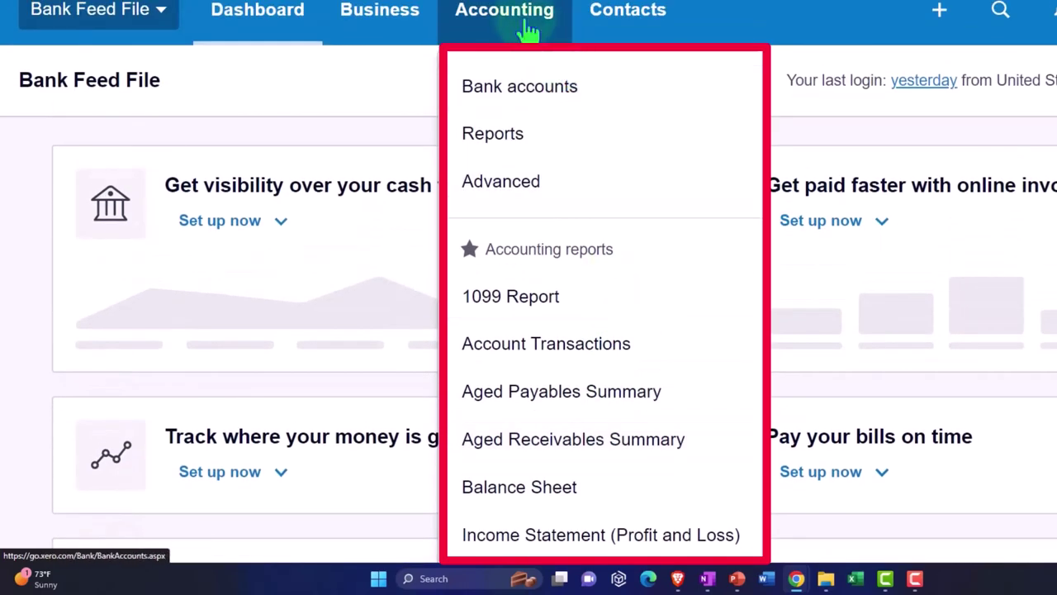
{"action": "left_click", "coordinate": [503, 12]}
{"action": "left_click", "coordinate": [616, 12]}
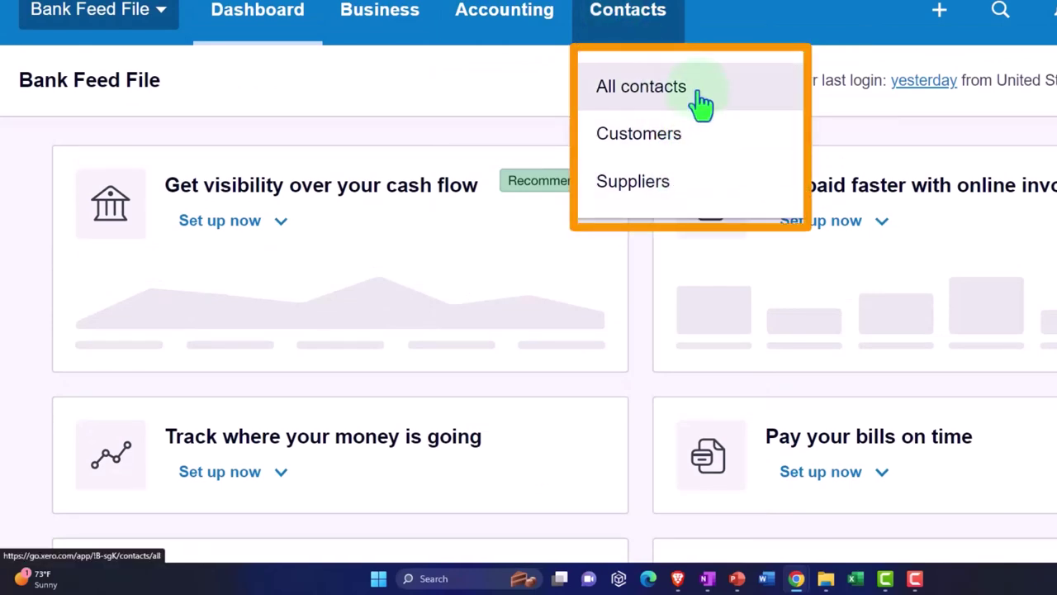
{"action": "left_click", "coordinate": [793, 31]}
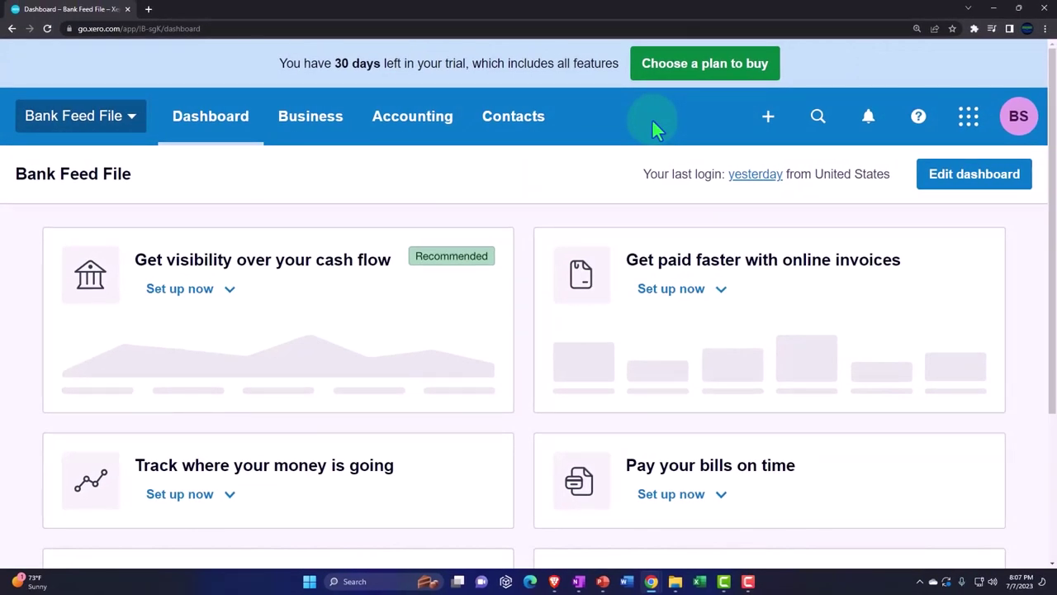
- Review which new items can be created, from invoices and bills to money transfers
{"action": "left_click", "coordinate": [768, 117]}
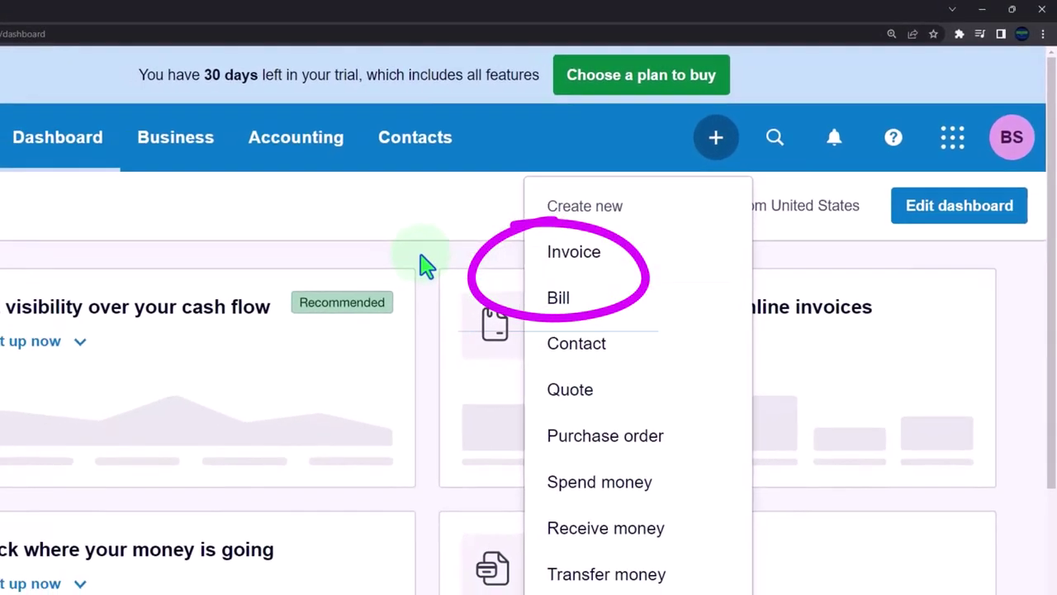
{"action": "left_click", "coordinate": [390, 276]}
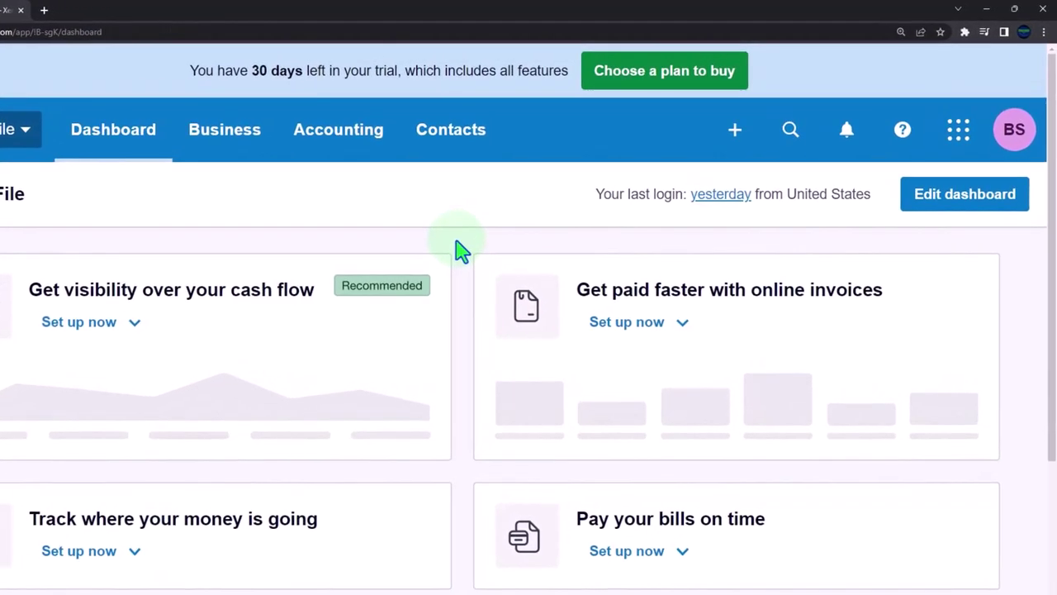
{"action": "left_click", "coordinate": [738, 132]}
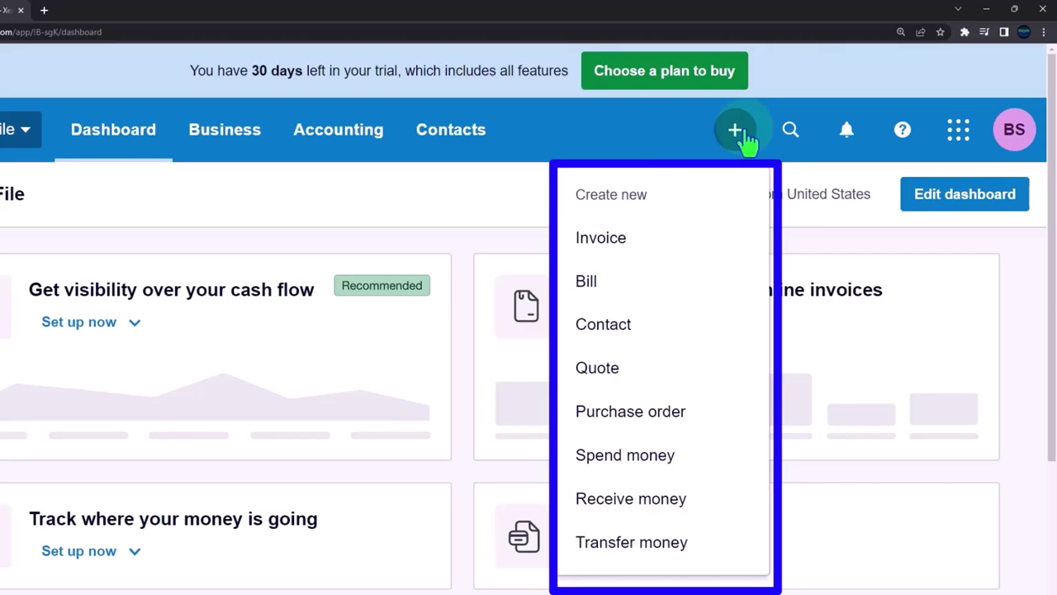
- Open the organization's chart of accounts
{"action": "left_click", "coordinate": [351, 136]}
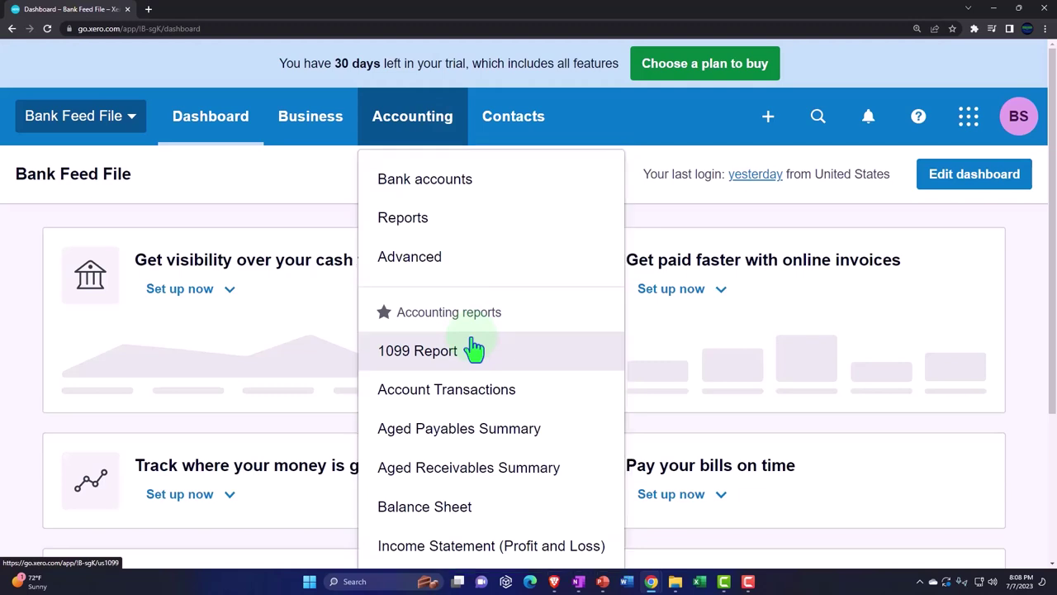
{"action": "scroll", "coordinate": [473, 350], "scroll_direction": "down", "scroll_amount": 1}
{"action": "scroll", "coordinate": [474, 349], "scroll_direction": "down", "scroll_amount": 2}
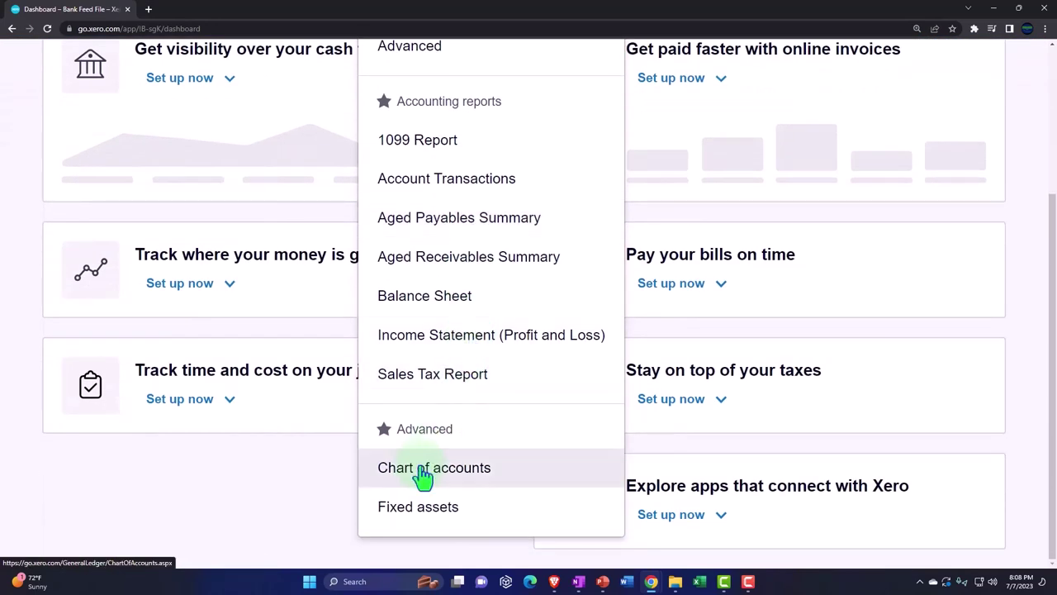
{"action": "left_click", "coordinate": [426, 476]}
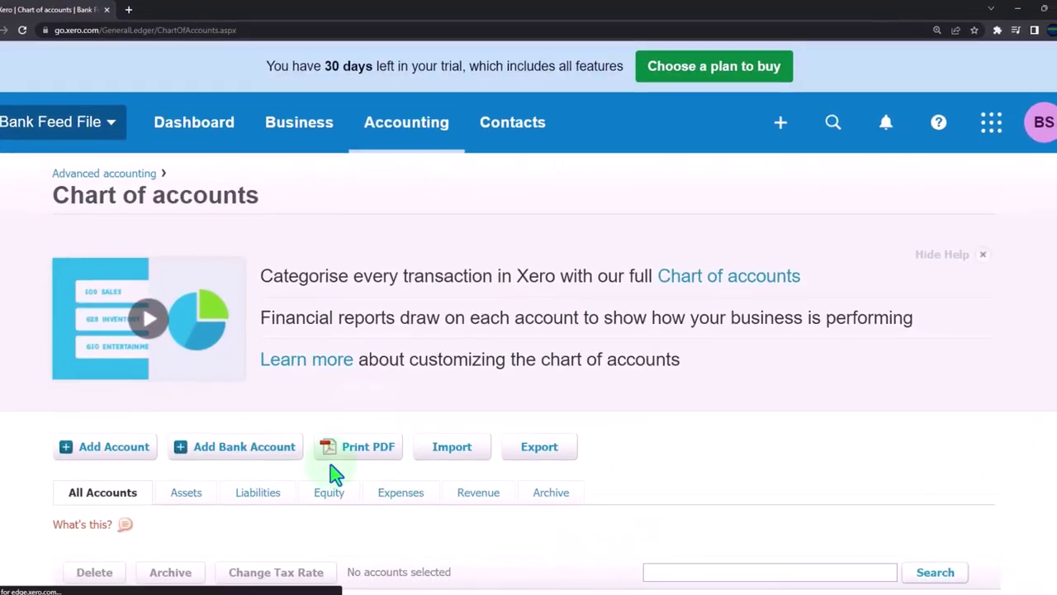
- Enlarge the chart of accounts page to 200% around the account categories and the top of the account list
{"action": "scroll", "coordinate": [54, 388], "scroll_direction": "down", "scroll_amount": 3}
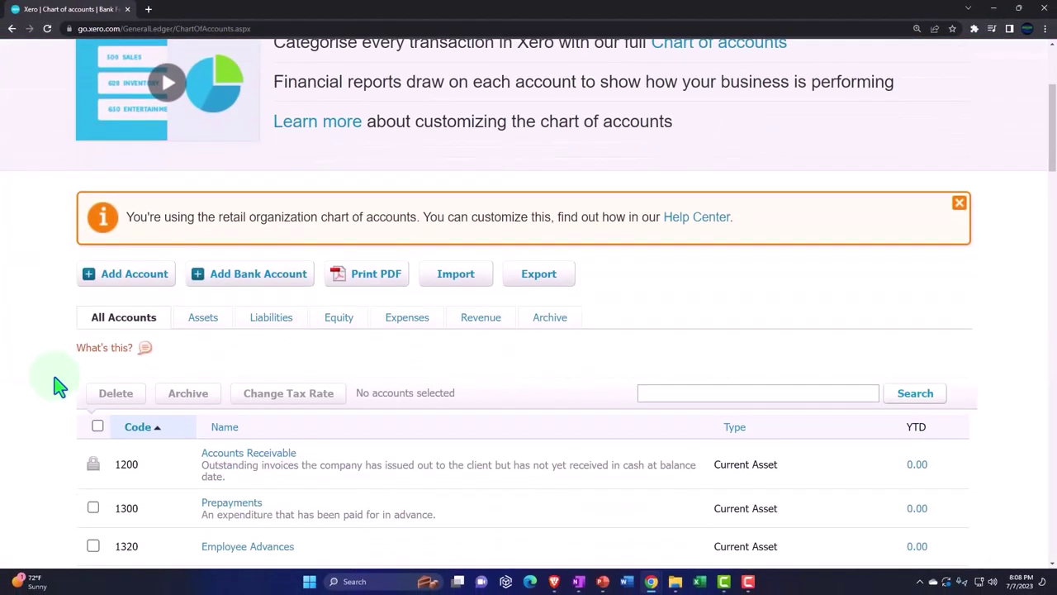
{"action": "scroll", "coordinate": [58, 387], "scroll_direction": "down", "scroll_amount": 1}
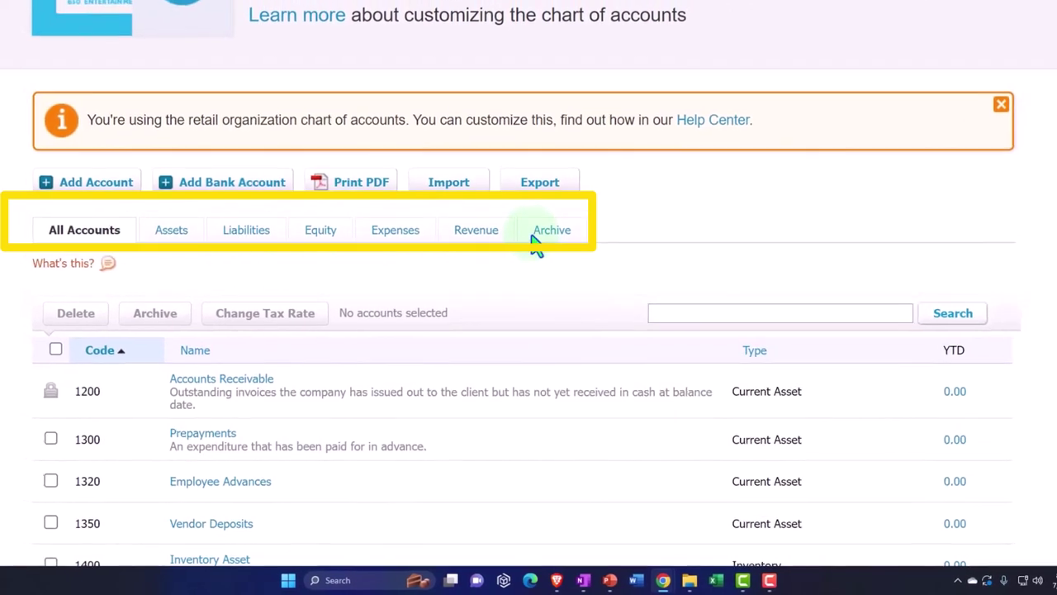
{"action": "key", "text": "ctrl+plus"}
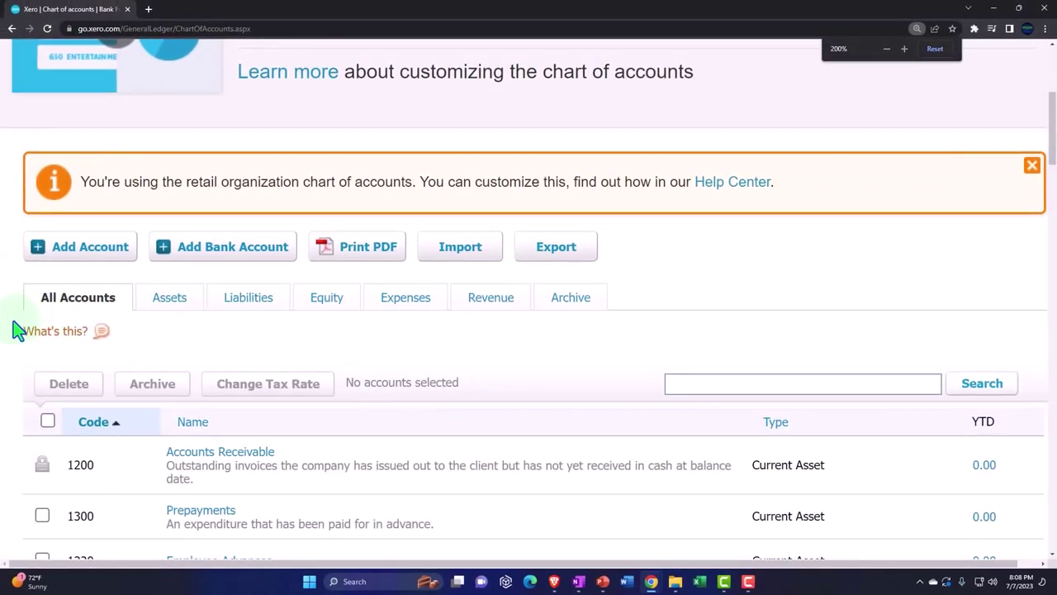
- Examine the codes, names and types of the asset accounts, from Accounts Receivable through the fixed assets
{"action": "scroll", "coordinate": [17, 331], "scroll_direction": "down", "scroll_amount": 2}
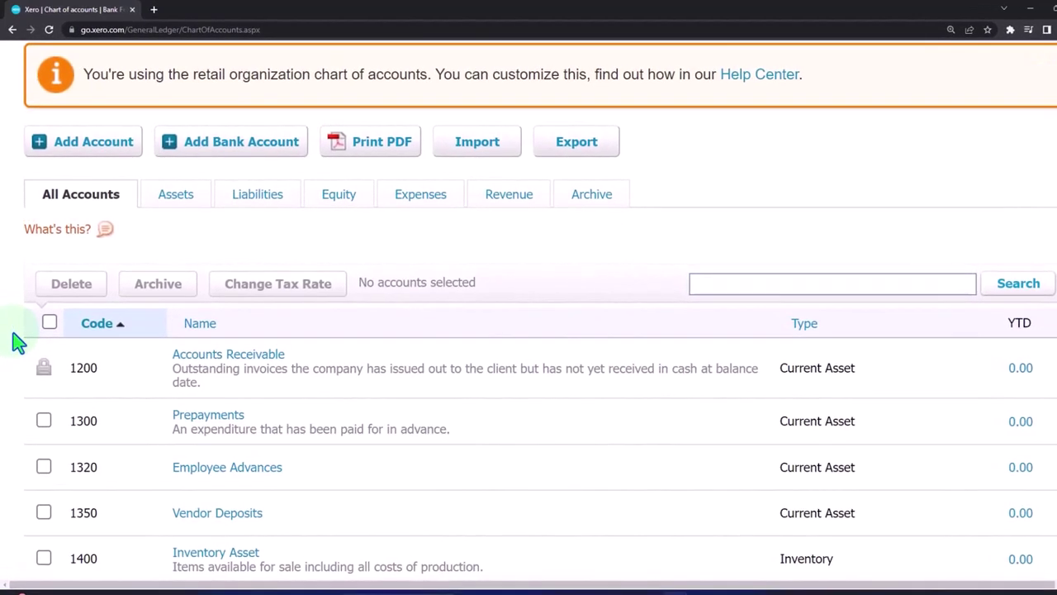
{"action": "scroll", "coordinate": [18, 341], "scroll_direction": "down", "scroll_amount": 1}
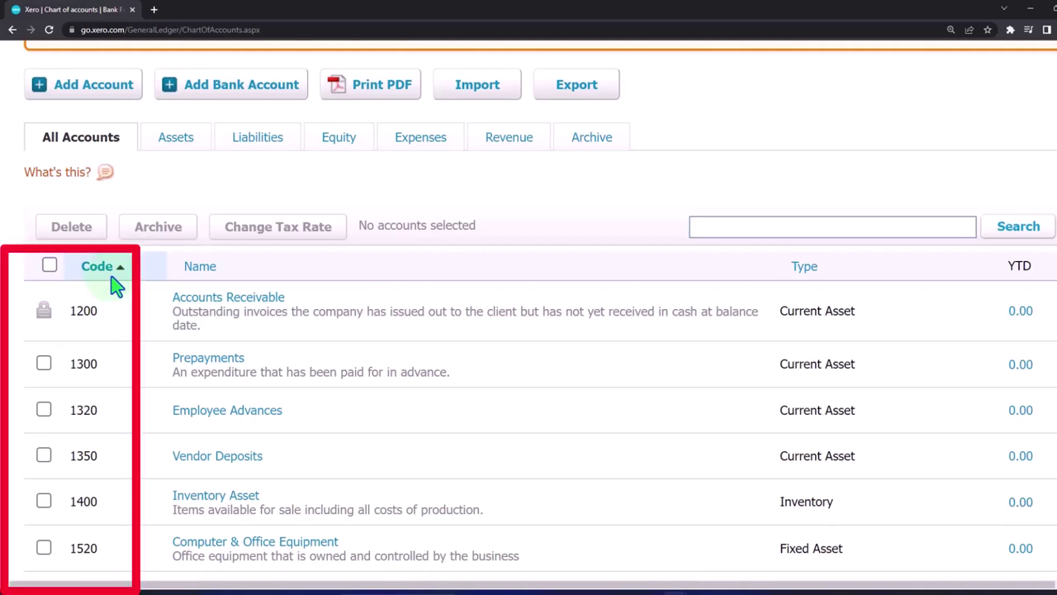
{"action": "scroll", "coordinate": [116, 284], "scroll_direction": "down", "scroll_amount": 1}
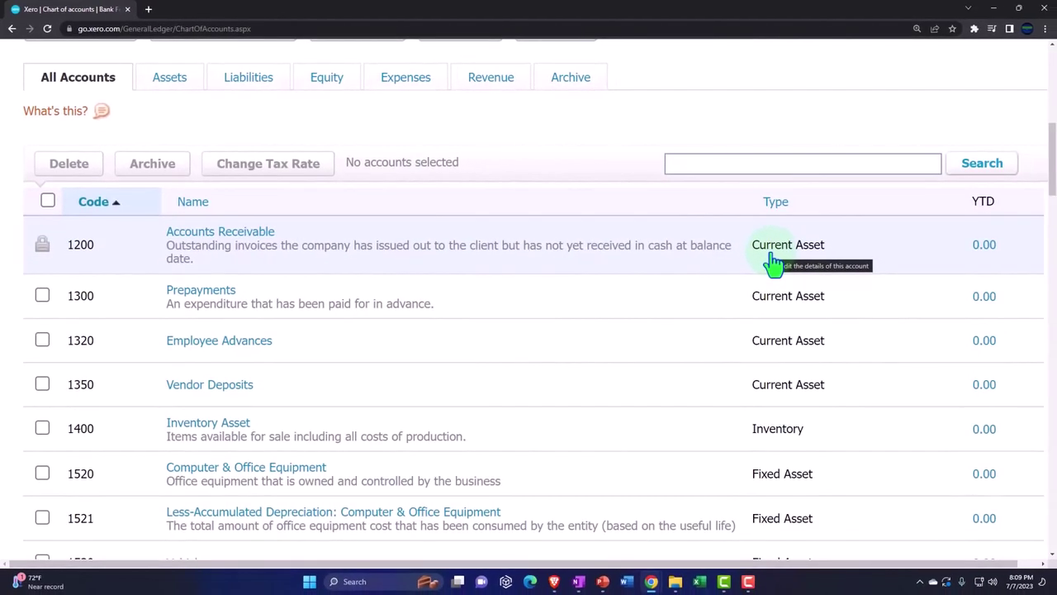
{"action": "scroll", "coordinate": [774, 263], "scroll_direction": "down", "scroll_amount": 2}
{"action": "scroll", "coordinate": [774, 263], "scroll_direction": "up", "scroll_amount": 2}
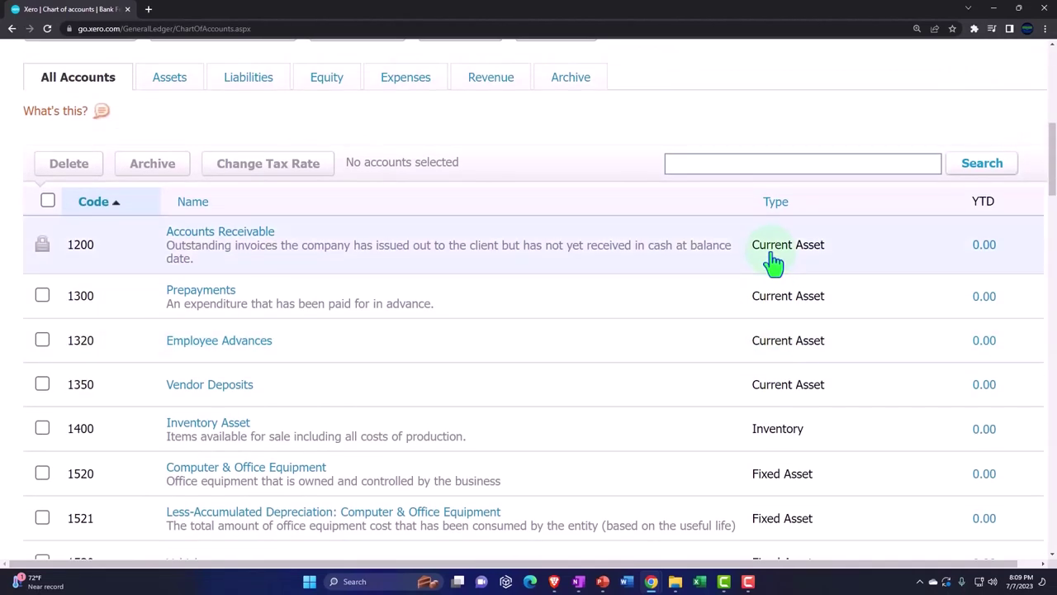
{"action": "scroll", "coordinate": [774, 263], "scroll_direction": "down", "scroll_amount": 2}
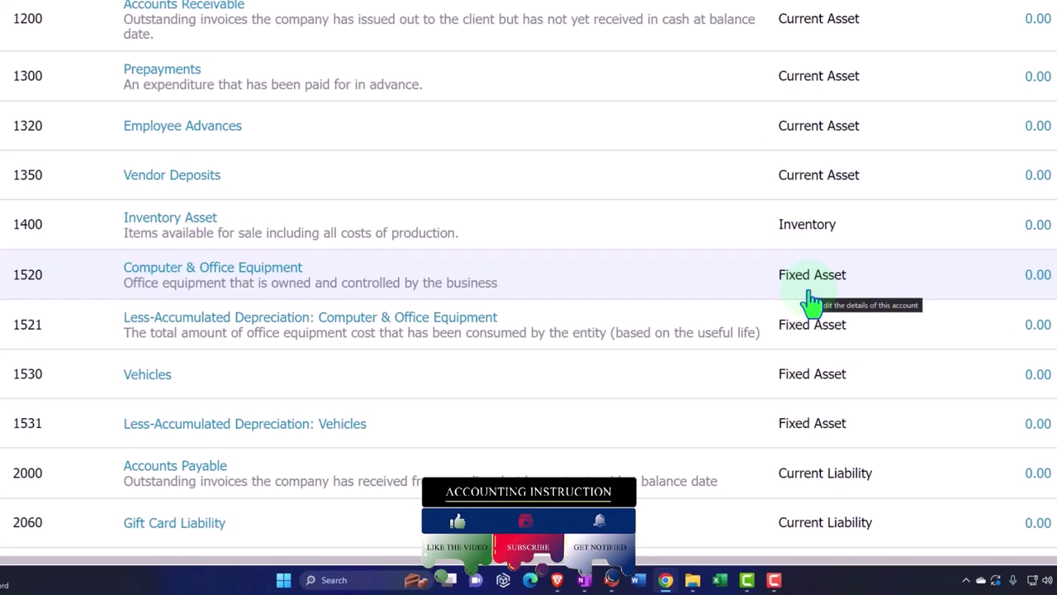
{"action": "scroll", "coordinate": [812, 304], "scroll_direction": "down", "scroll_amount": 1}
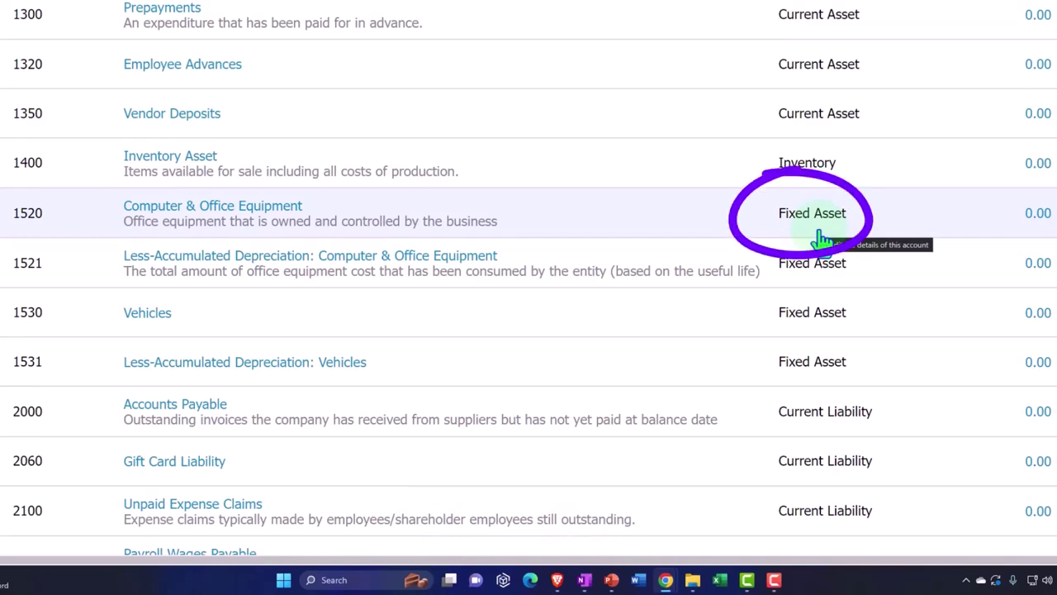
- Examine the types of the liability, equity, revenue, direct cost and expense accounts in the chart of accounts
{"action": "scroll", "coordinate": [823, 240], "scroll_direction": "down", "scroll_amount": 3}
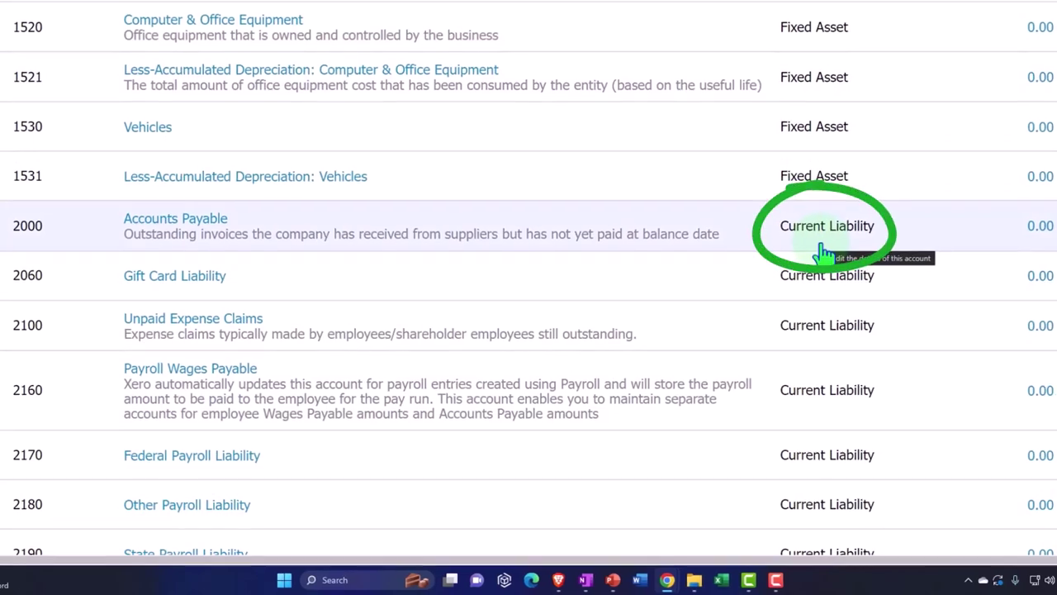
{"action": "scroll", "coordinate": [905, 219], "scroll_direction": "down", "scroll_amount": 4}
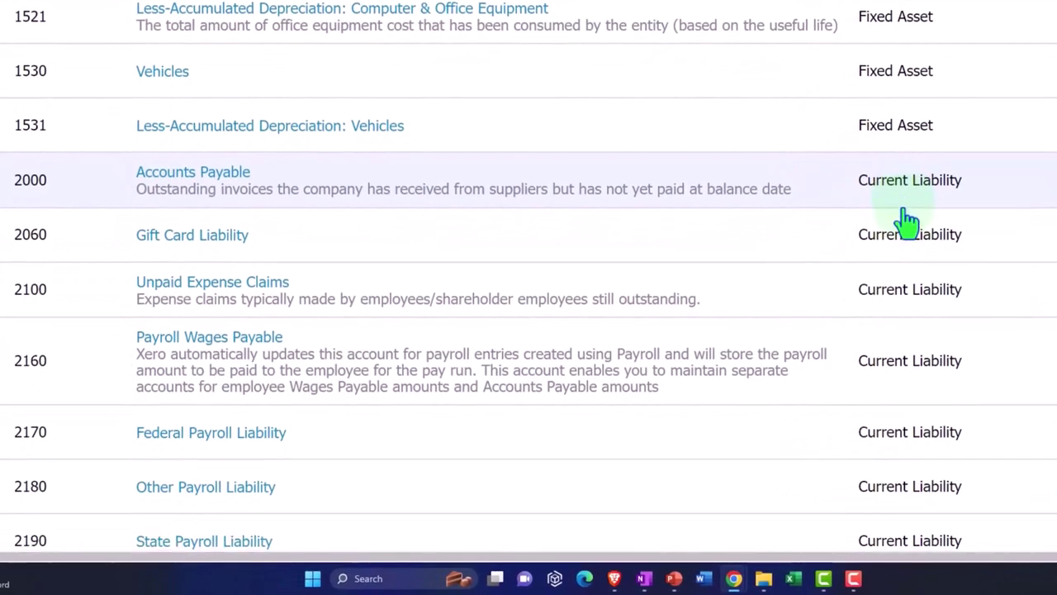
{"action": "scroll", "coordinate": [906, 219], "scroll_direction": "down", "scroll_amount": 6}
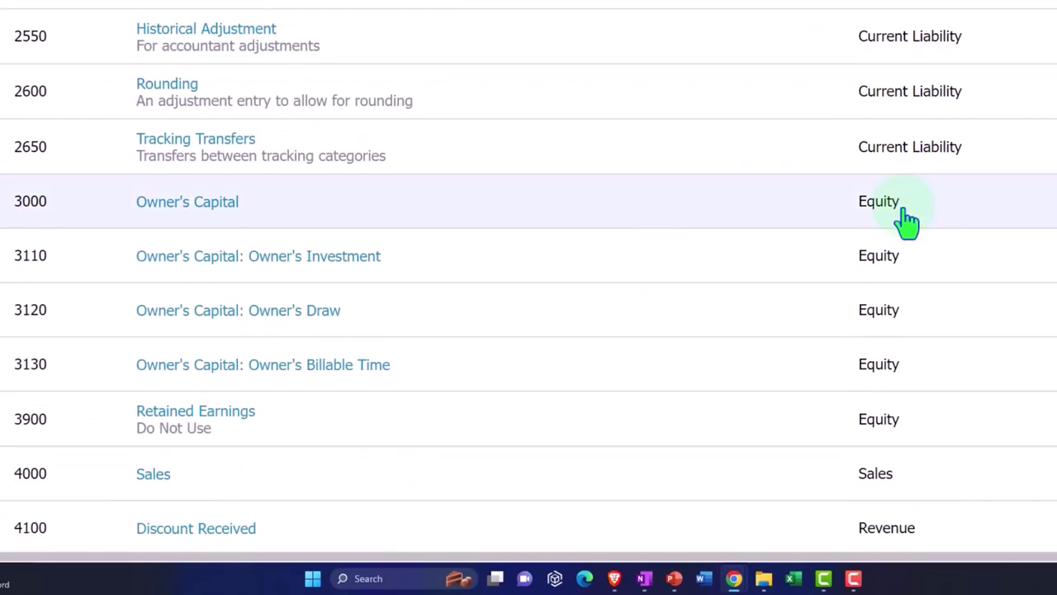
{"action": "scroll", "coordinate": [907, 218], "scroll_direction": "down", "scroll_amount": 3}
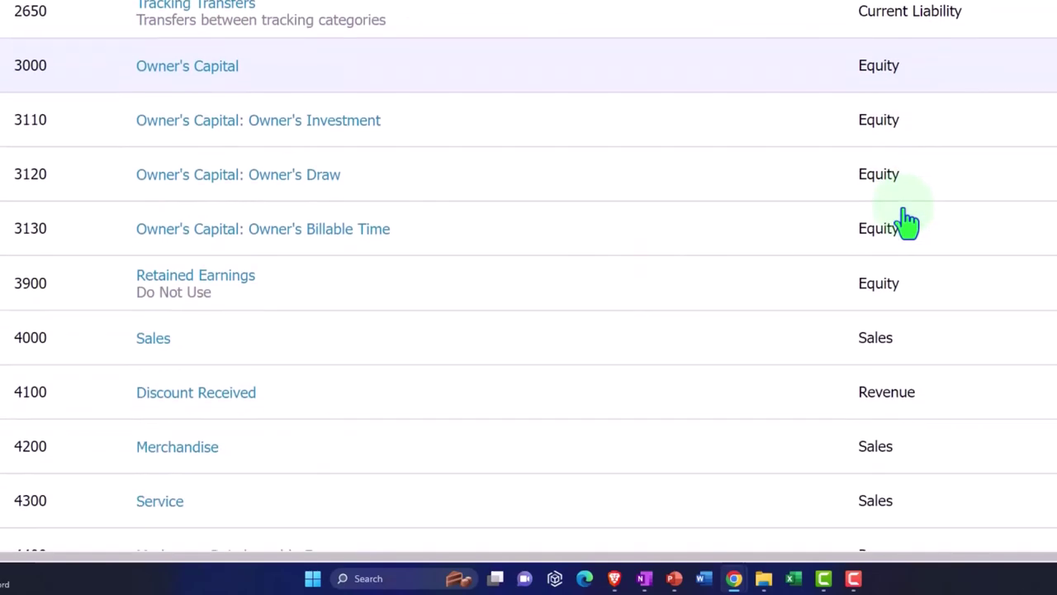
{"action": "scroll", "coordinate": [901, 273], "scroll_direction": "down", "scroll_amount": 1}
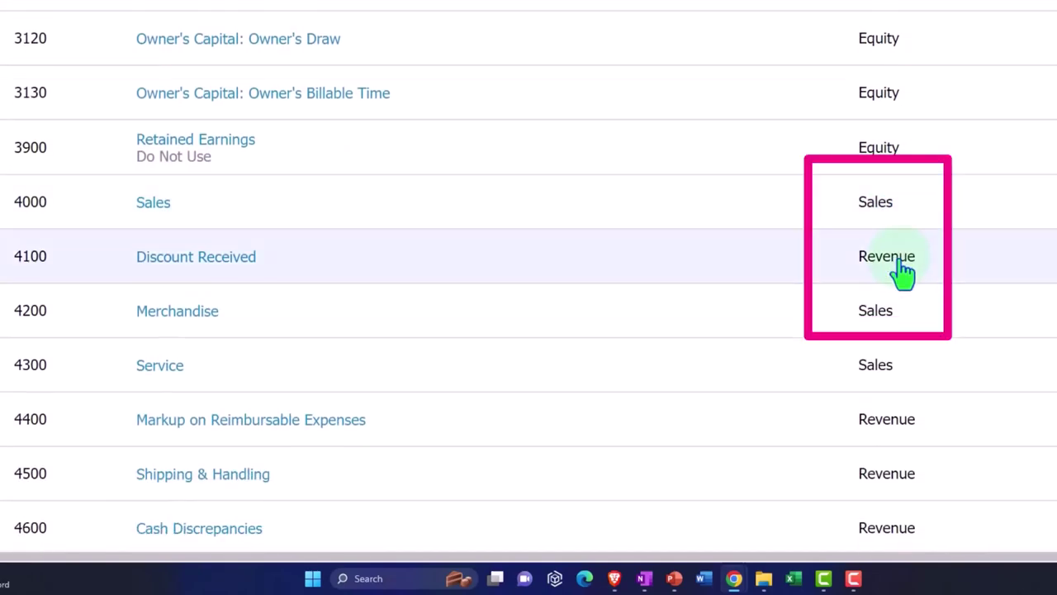
{"action": "scroll", "coordinate": [904, 274], "scroll_direction": "down", "scroll_amount": 2}
{"action": "scroll", "coordinate": [905, 272], "scroll_direction": "down", "scroll_amount": 6}
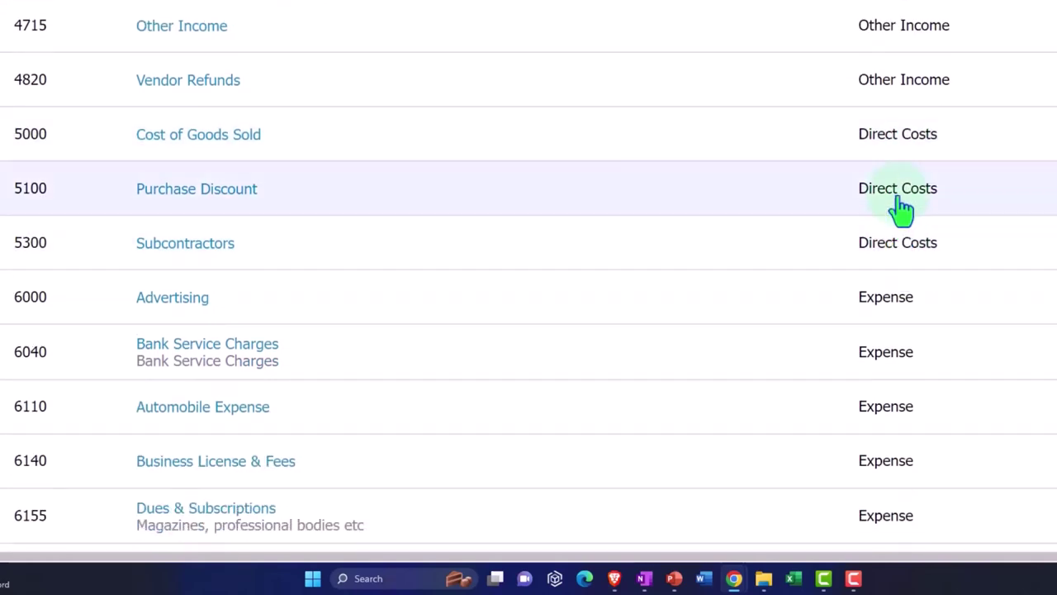
- Review the default accounts across the whole list, from prepayments and vendor deposits through payroll liabilities and direct costs to the expense accounts
{"action": "scroll", "coordinate": [901, 200], "scroll_direction": "down", "scroll_amount": 5}
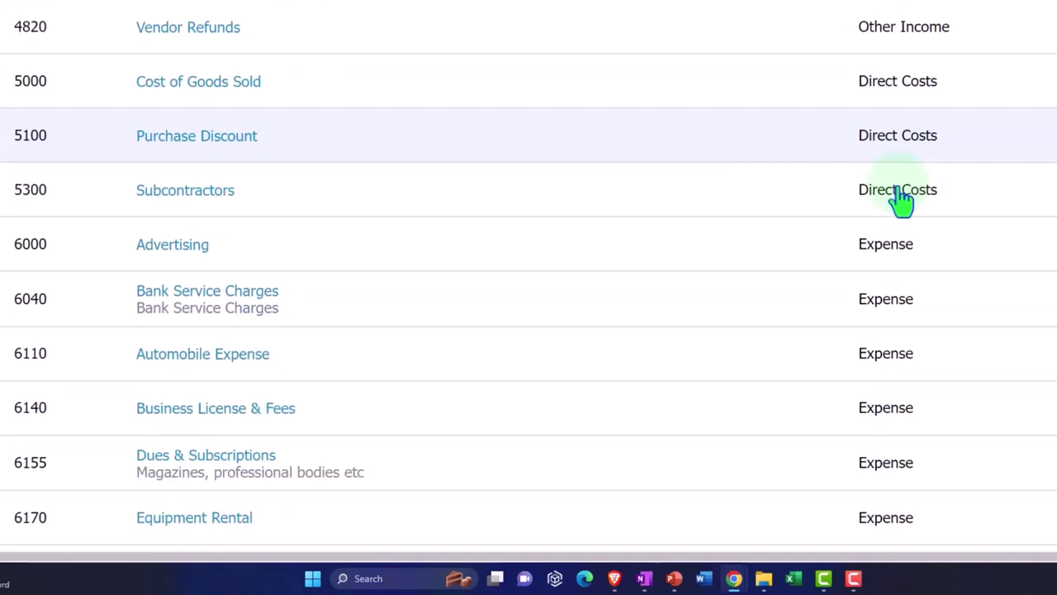
{"action": "scroll", "coordinate": [900, 200], "scroll_direction": "down", "scroll_amount": 10}
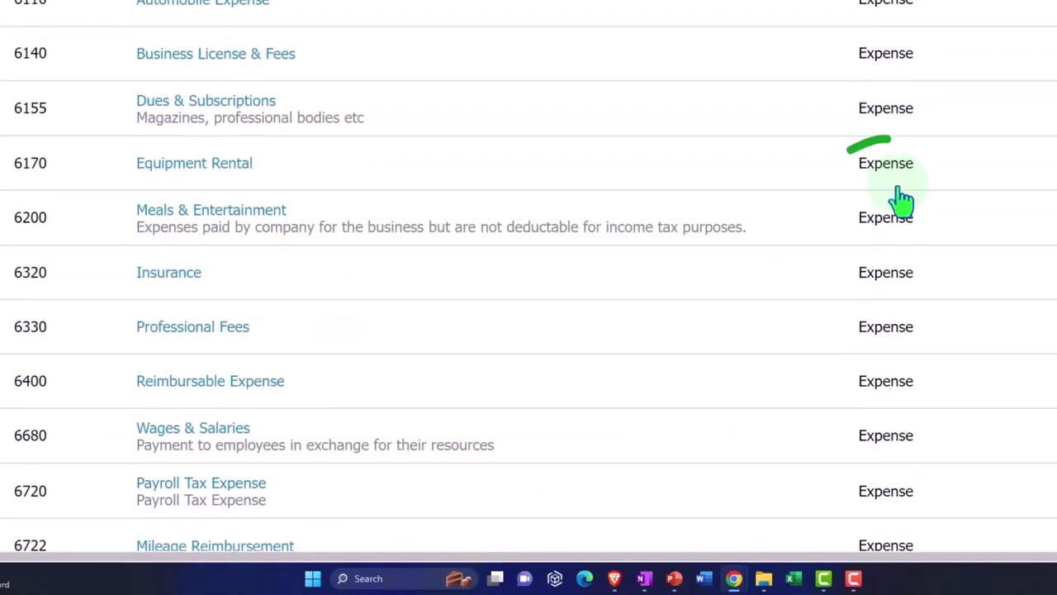
{"action": "scroll", "coordinate": [901, 200], "scroll_direction": "up", "scroll_amount": 15}
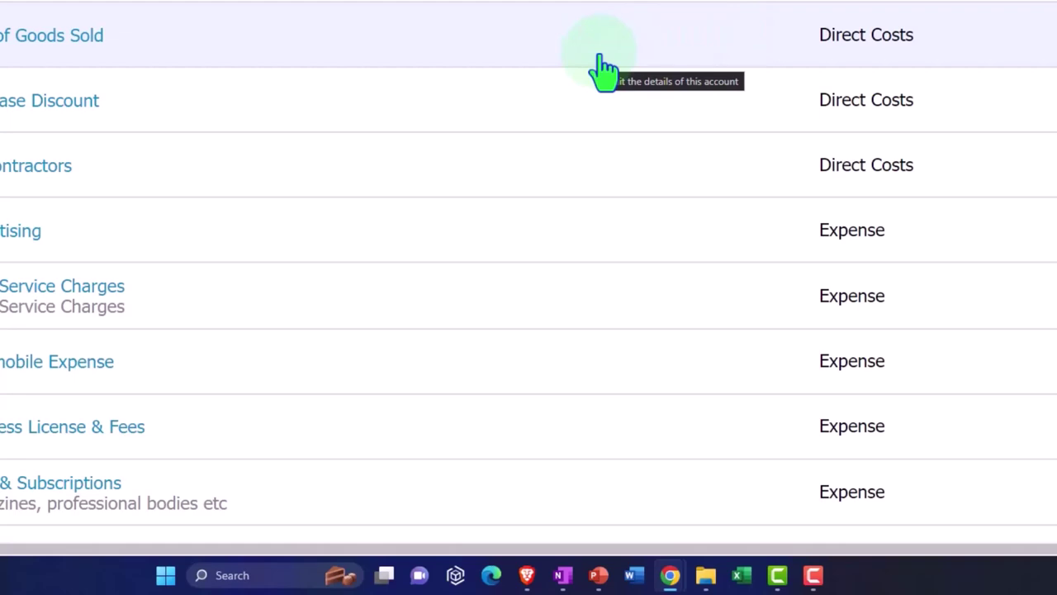
{"action": "scroll", "coordinate": [603, 70], "scroll_direction": "up", "scroll_amount": 15}
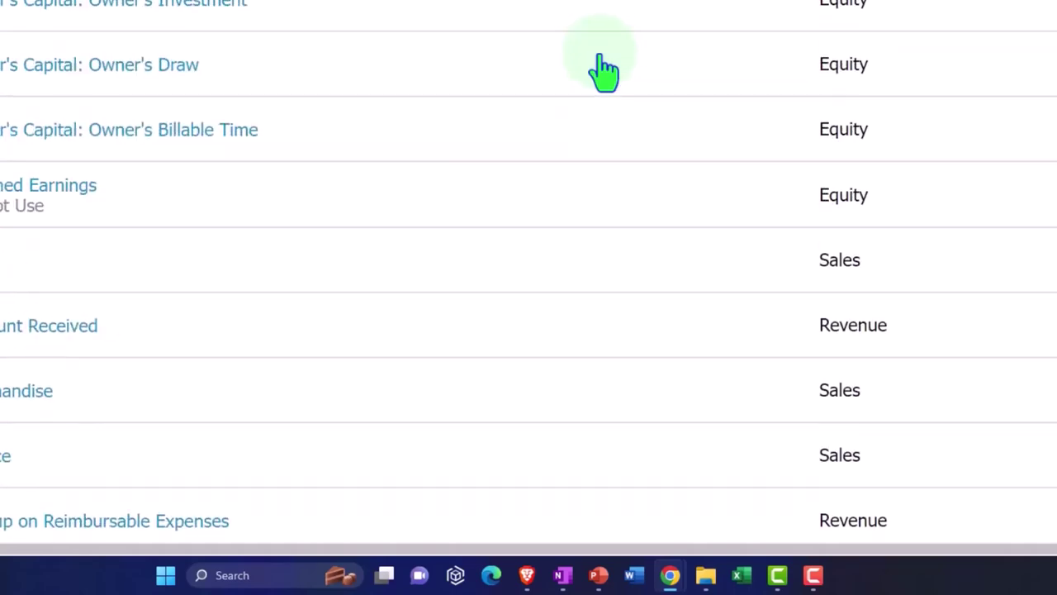
{"action": "scroll", "coordinate": [605, 93], "scroll_direction": "up", "scroll_amount": 10}
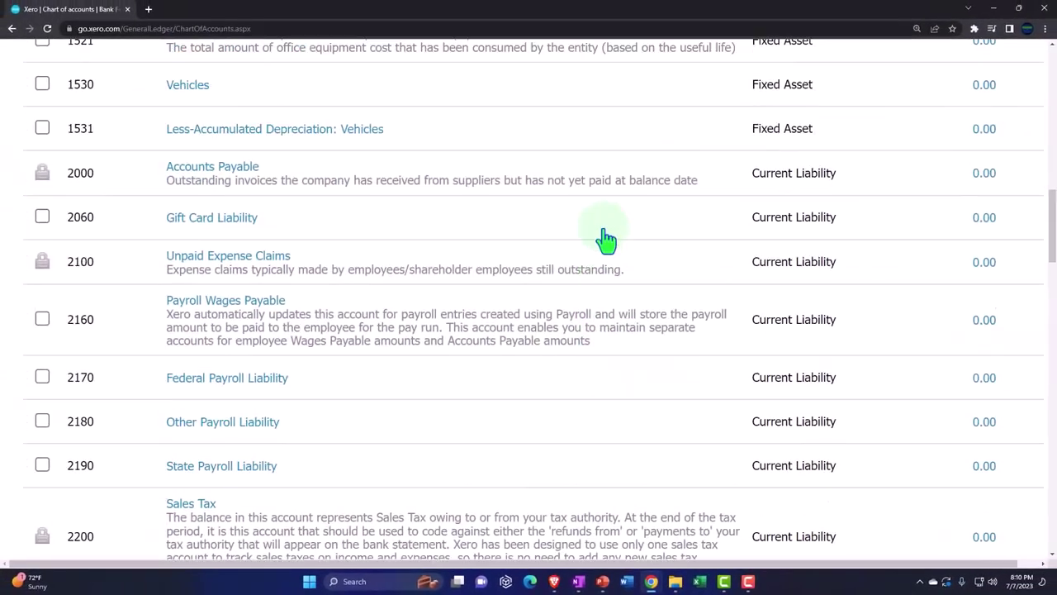
{"action": "scroll", "coordinate": [605, 240], "scroll_direction": "up", "scroll_amount": 3}
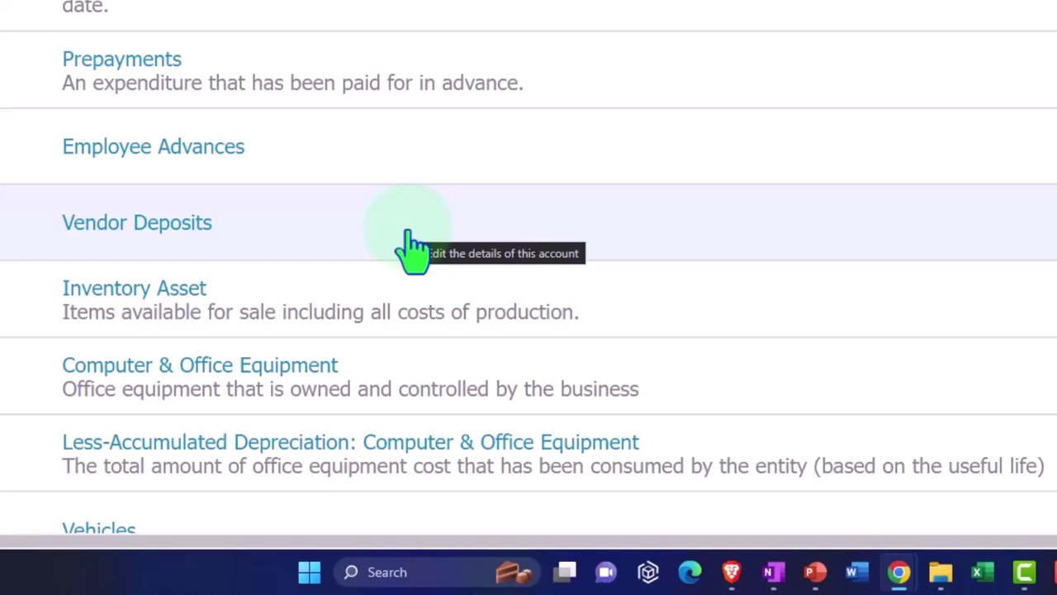
{"action": "scroll", "coordinate": [413, 247], "scroll_direction": "down", "scroll_amount": 10}
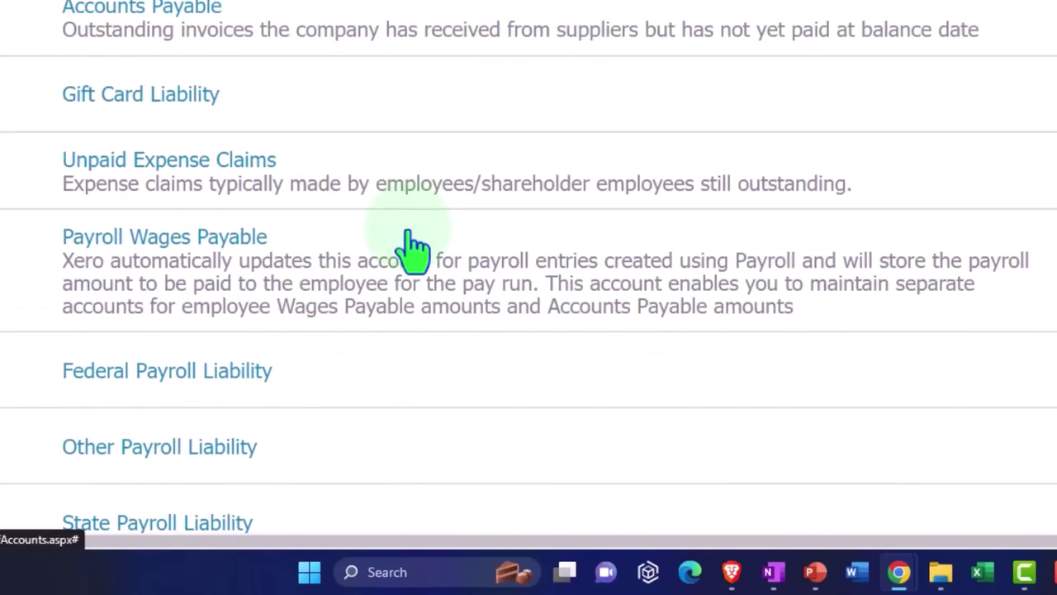
{"action": "scroll", "coordinate": [413, 247], "scroll_direction": "down", "scroll_amount": 15}
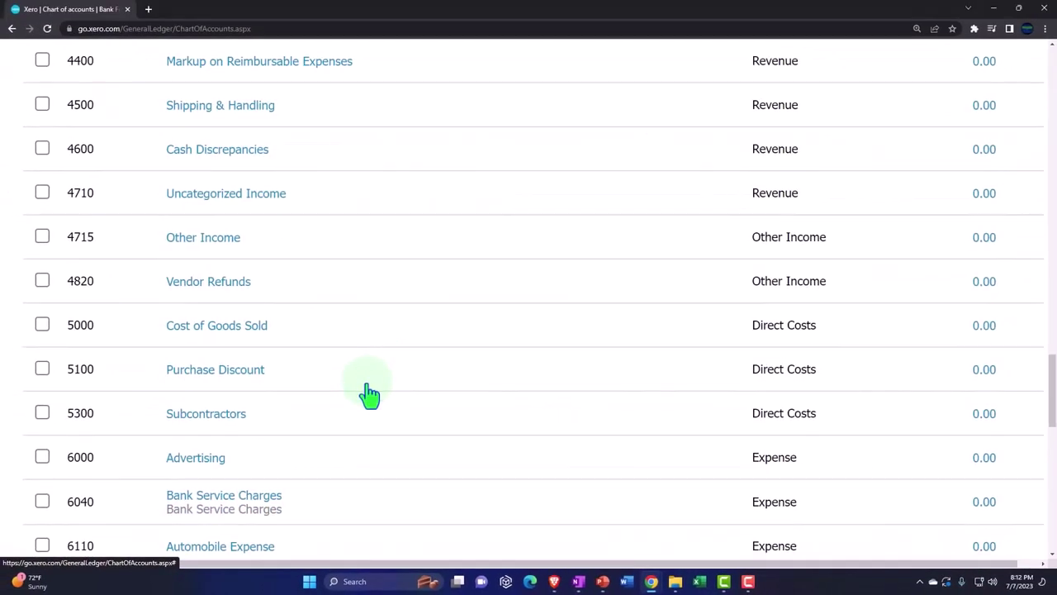
{"action": "scroll", "coordinate": [369, 394], "scroll_direction": "down", "scroll_amount": 6}
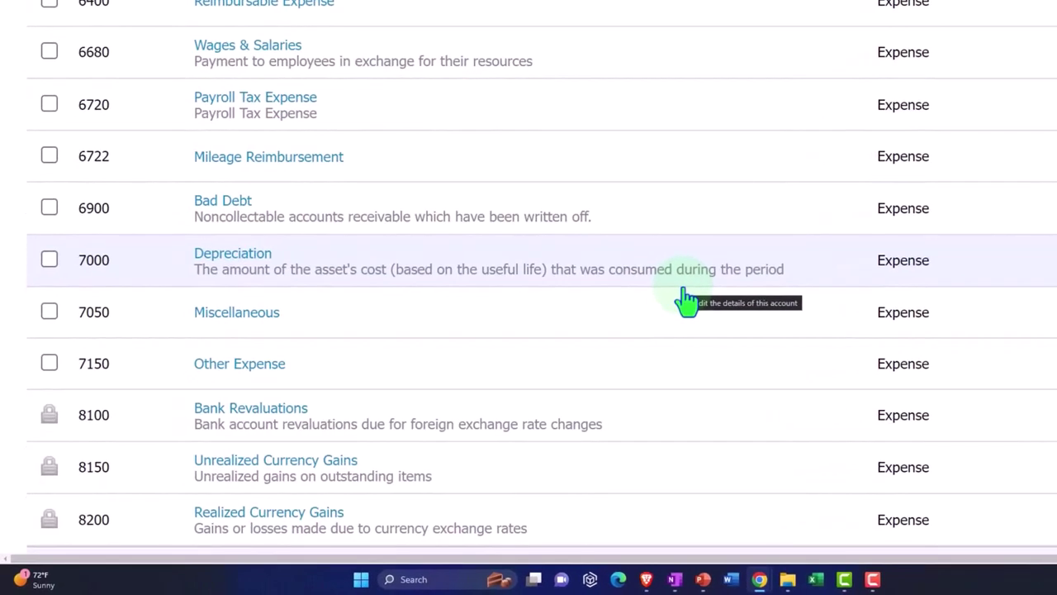
- Look back over the expense, direct cost and income accounts, and examine which asset and liability accounts are locked
{"action": "scroll", "coordinate": [686, 301], "scroll_direction": "up", "scroll_amount": 5}
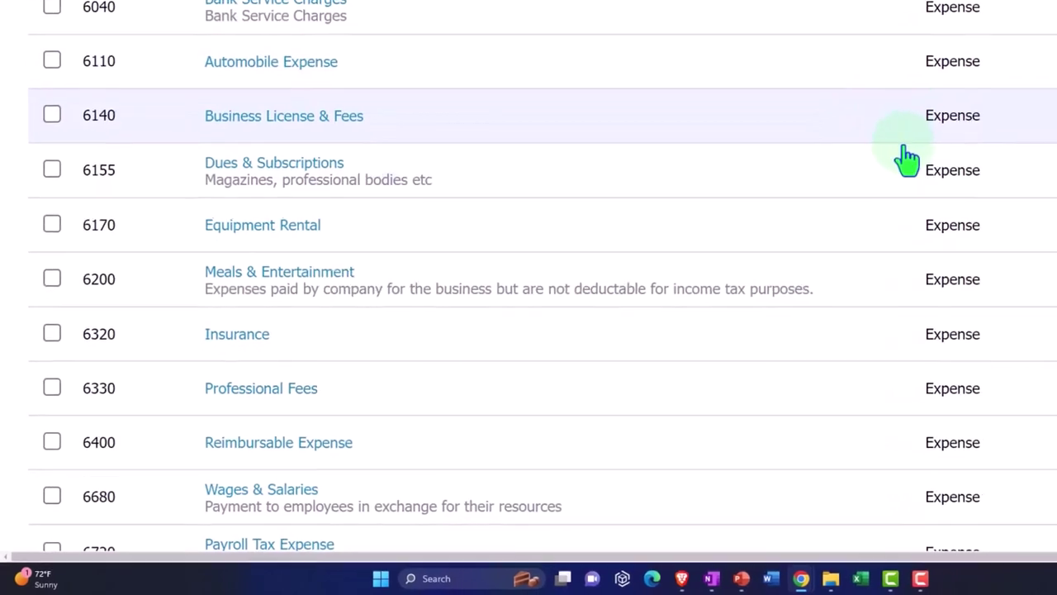
{"action": "scroll", "coordinate": [950, 152], "scroll_direction": "up", "scroll_amount": 1}
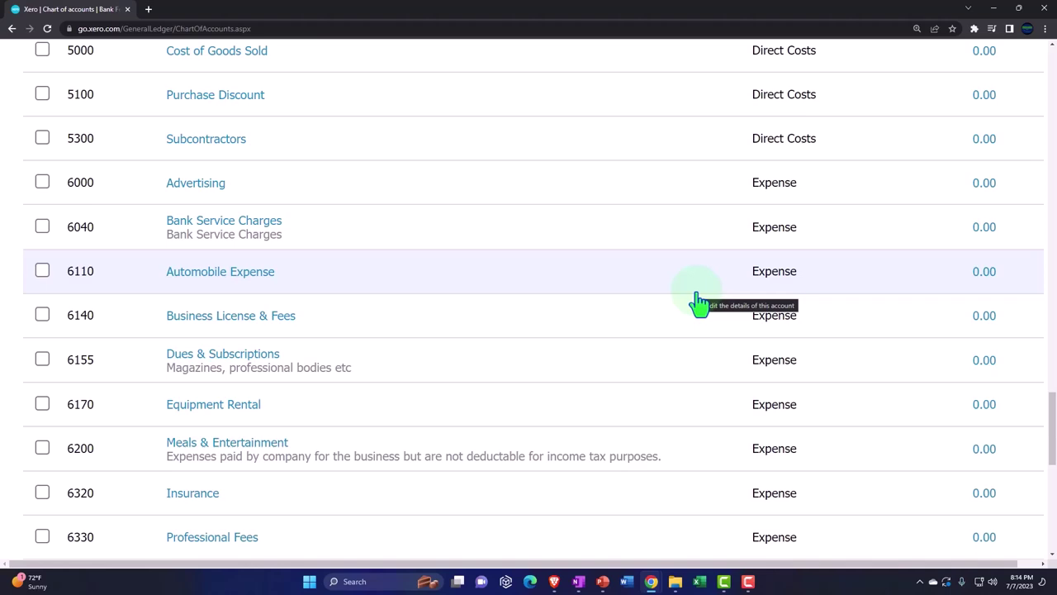
{"action": "scroll", "coordinate": [661, 323], "scroll_direction": "up", "scroll_amount": 3}
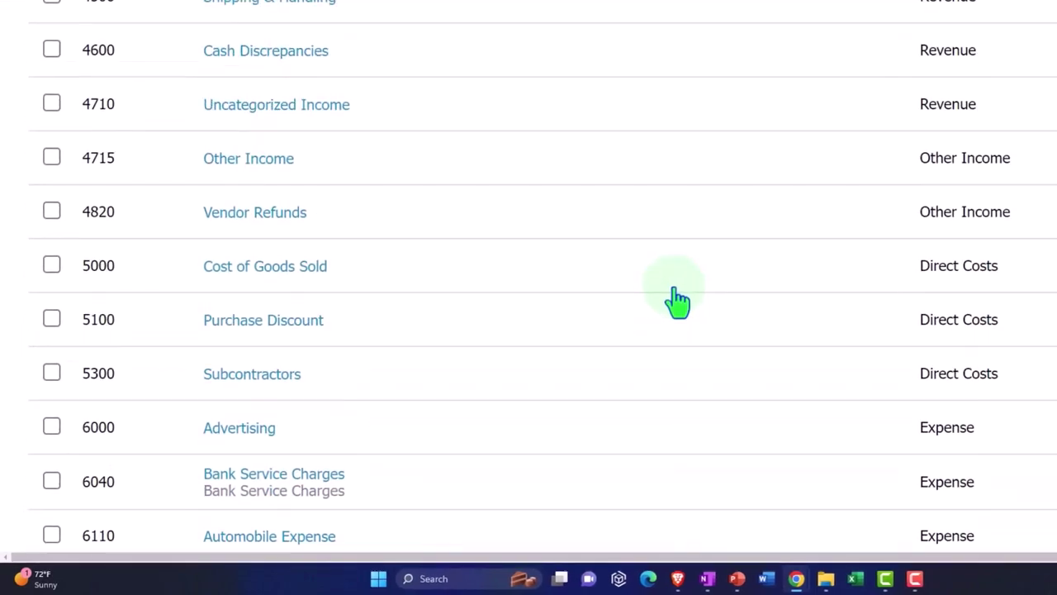
{"action": "scroll", "coordinate": [677, 301], "scroll_direction": "up", "scroll_amount": 8}
{"action": "scroll", "coordinate": [677, 302], "scroll_direction": "up", "scroll_amount": 5}
{"action": "scroll", "coordinate": [678, 302], "scroll_direction": "up", "scroll_amount": 6}
{"action": "scroll", "coordinate": [677, 302], "scroll_direction": "up", "scroll_amount": 3}
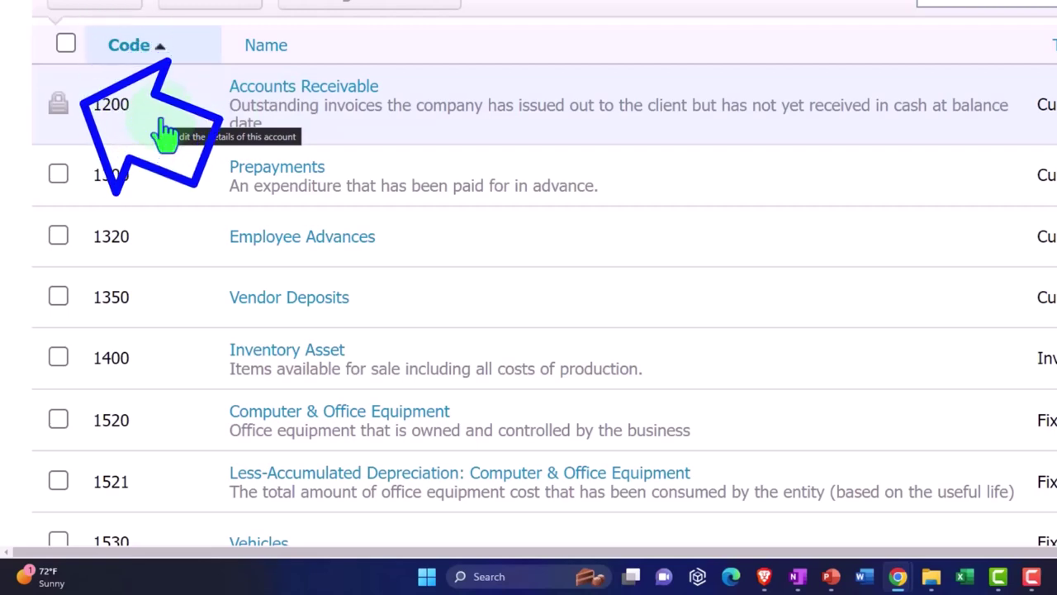
{"action": "scroll", "coordinate": [71, 137], "scroll_direction": "down", "scroll_amount": 5}
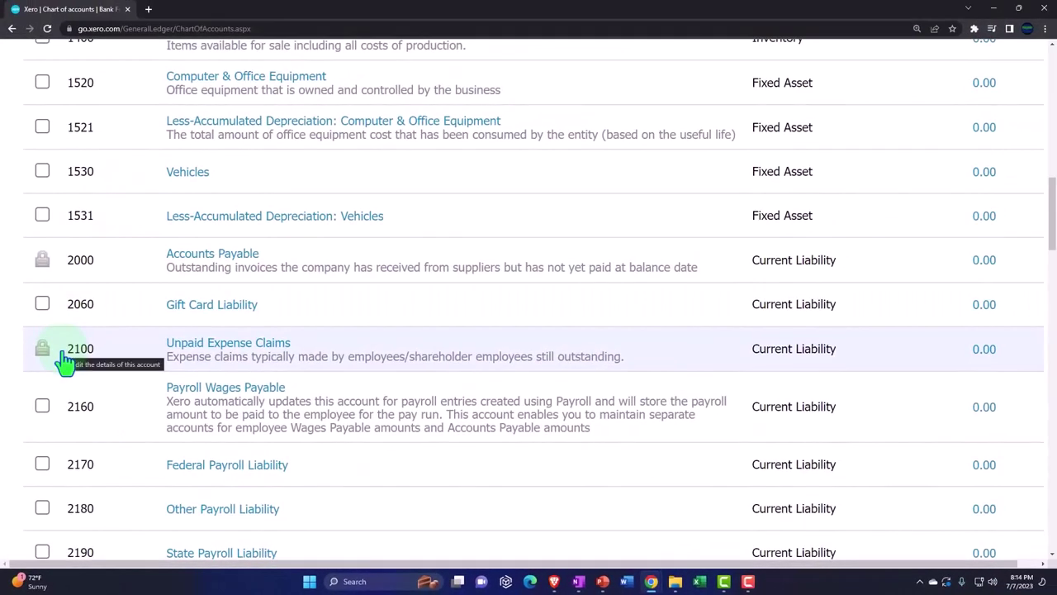
{"action": "scroll", "coordinate": [64, 361], "scroll_direction": "down", "scroll_amount": 3}
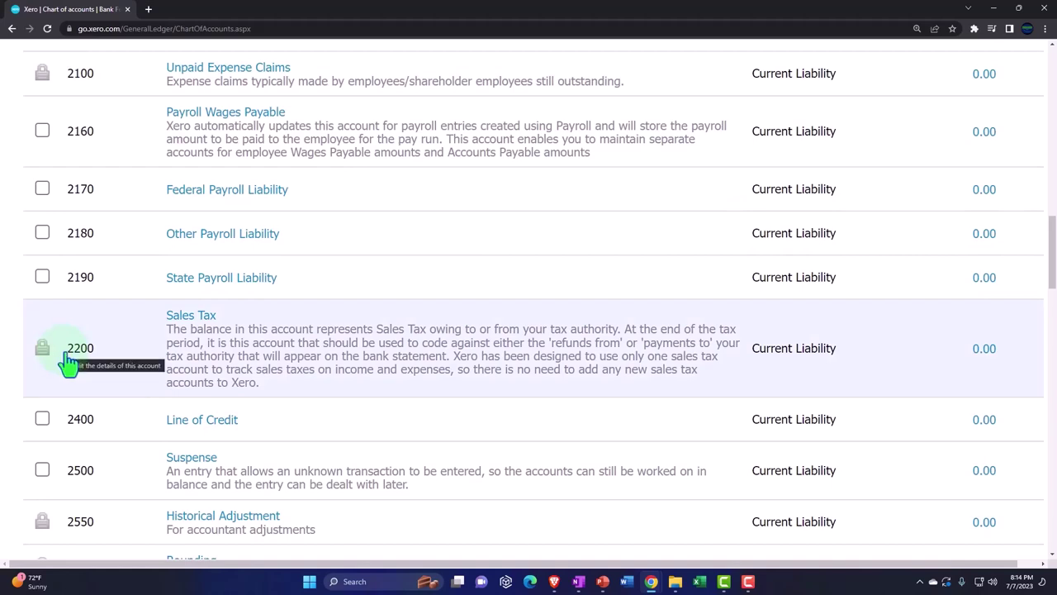
- Limit the chart of accounts to the asset accounts
{"action": "scroll", "coordinate": [67, 361], "scroll_direction": "up", "scroll_amount": 12}
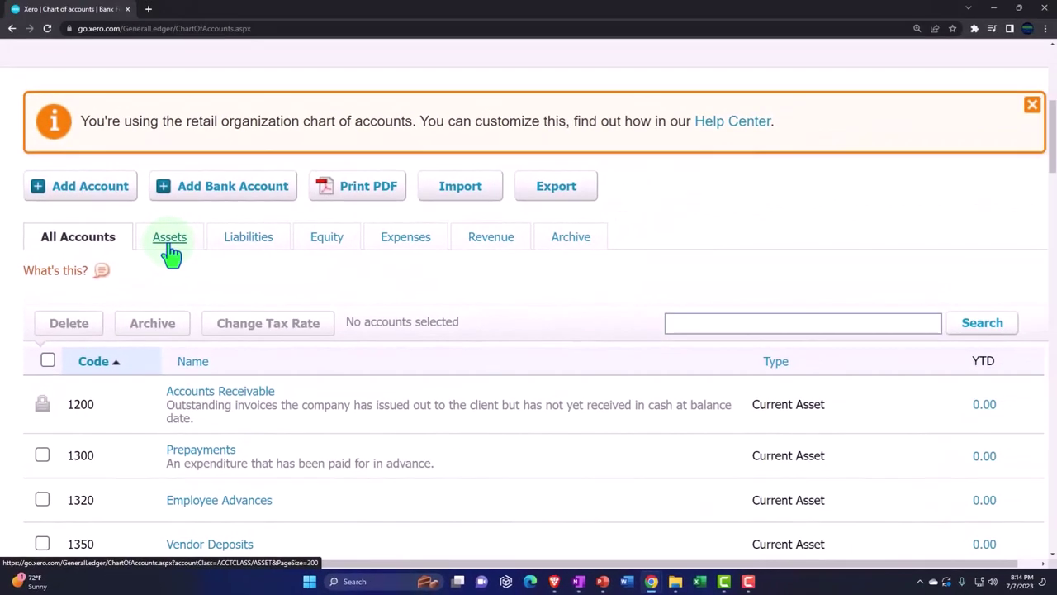
{"action": "left_click", "coordinate": [169, 240]}
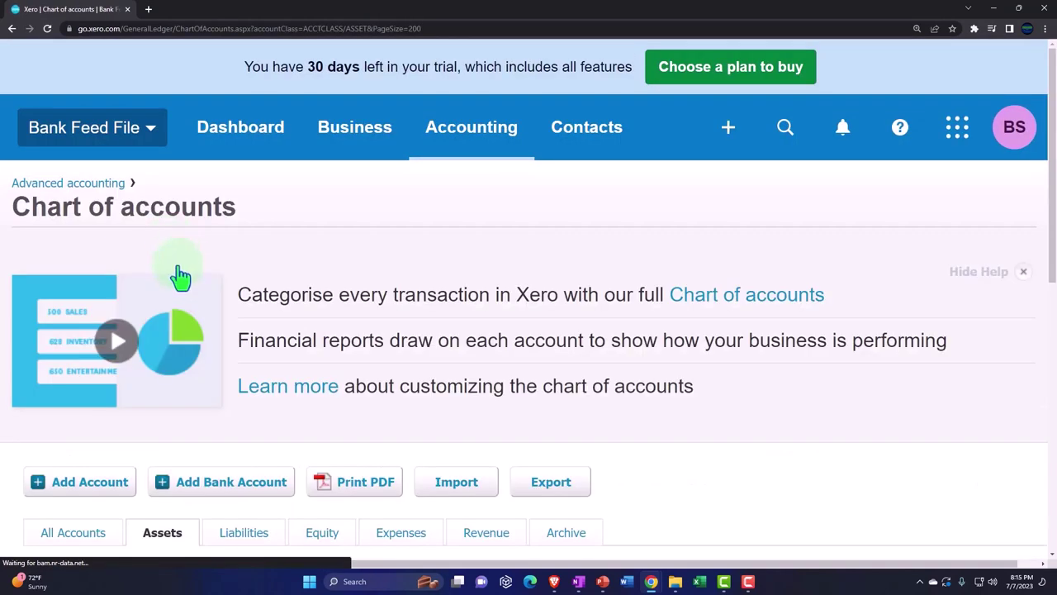
{"action": "scroll", "coordinate": [177, 295], "scroll_direction": "down", "scroll_amount": 2}
{"action": "scroll", "coordinate": [192, 279], "scroll_direction": "down", "scroll_amount": 3}
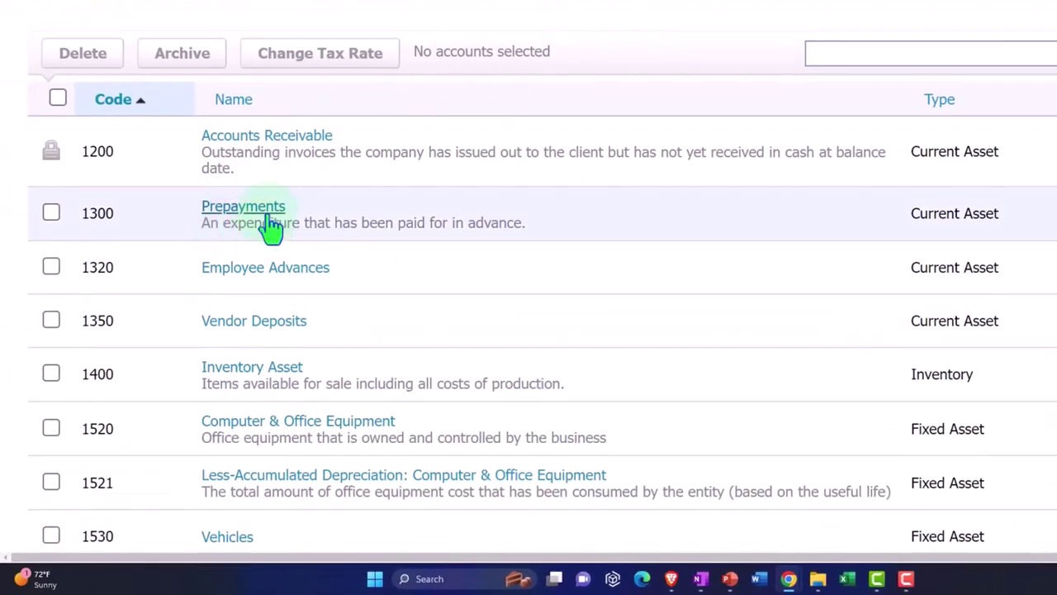
- Delete the asset accounts Prepayments, Employee Advances, Vendor Deposits, Computer & Office Equipment, Vehicles and both Less-Accumulated Depreciation accounts
{"action": "left_click", "coordinate": [51, 213]}
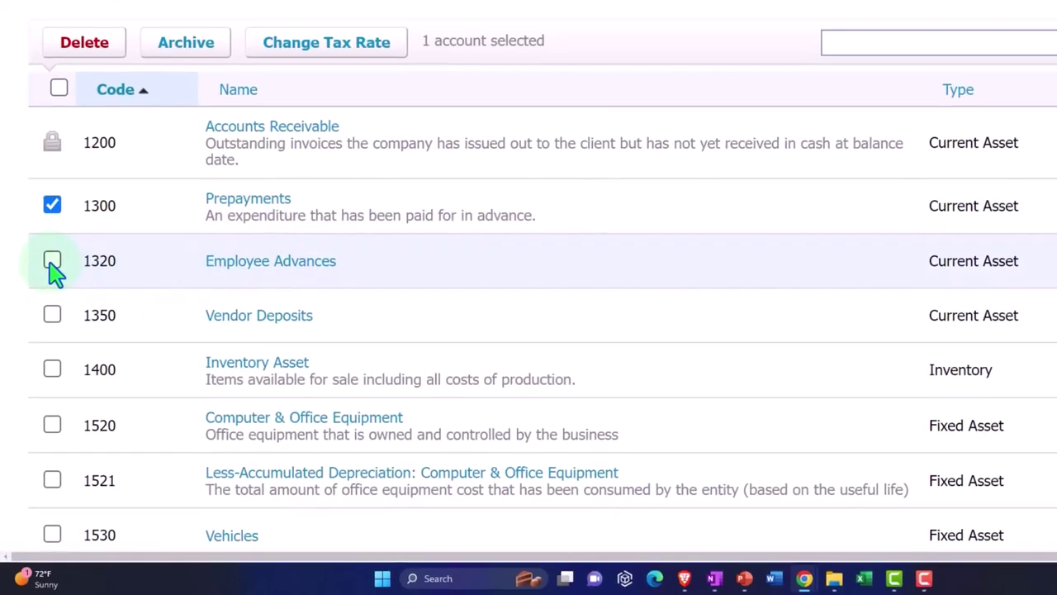
{"action": "left_click", "coordinate": [52, 261]}
{"action": "left_click", "coordinate": [52, 262]}
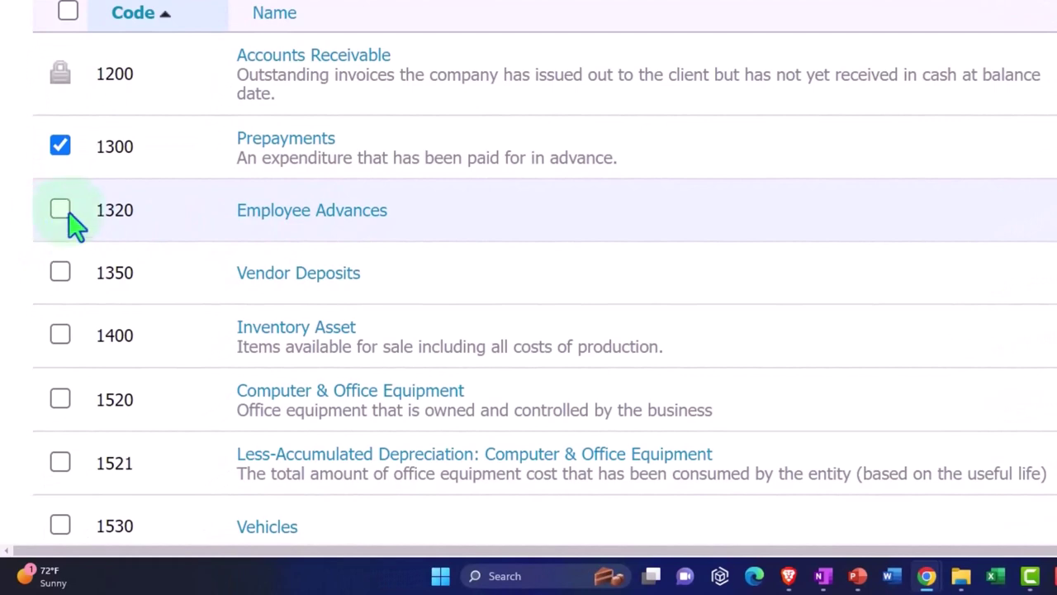
{"action": "left_click", "coordinate": [61, 210]}
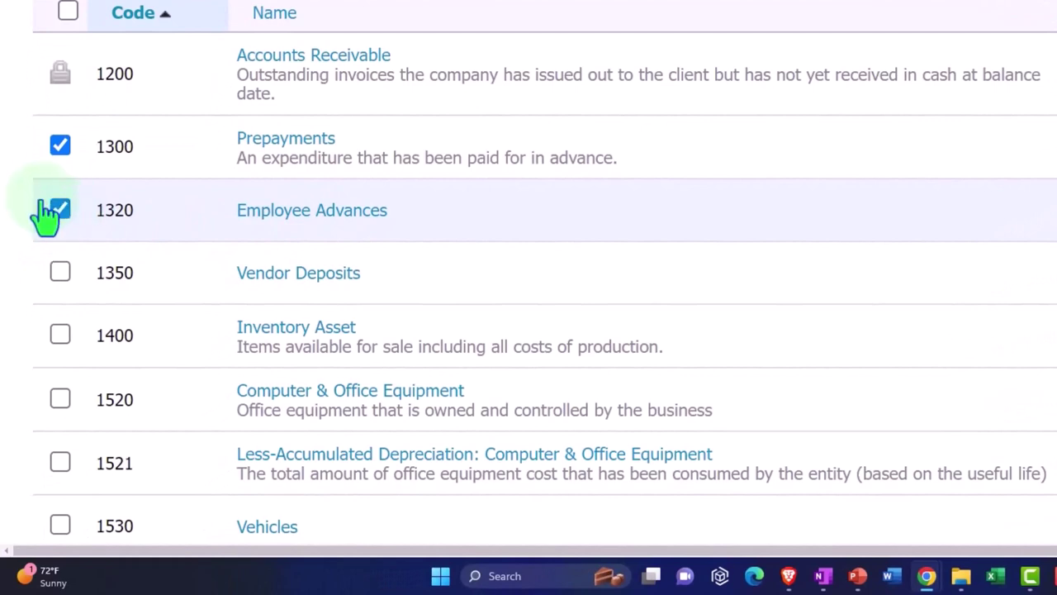
{"action": "scroll", "coordinate": [35, 210], "scroll_direction": "down", "scroll_amount": 1}
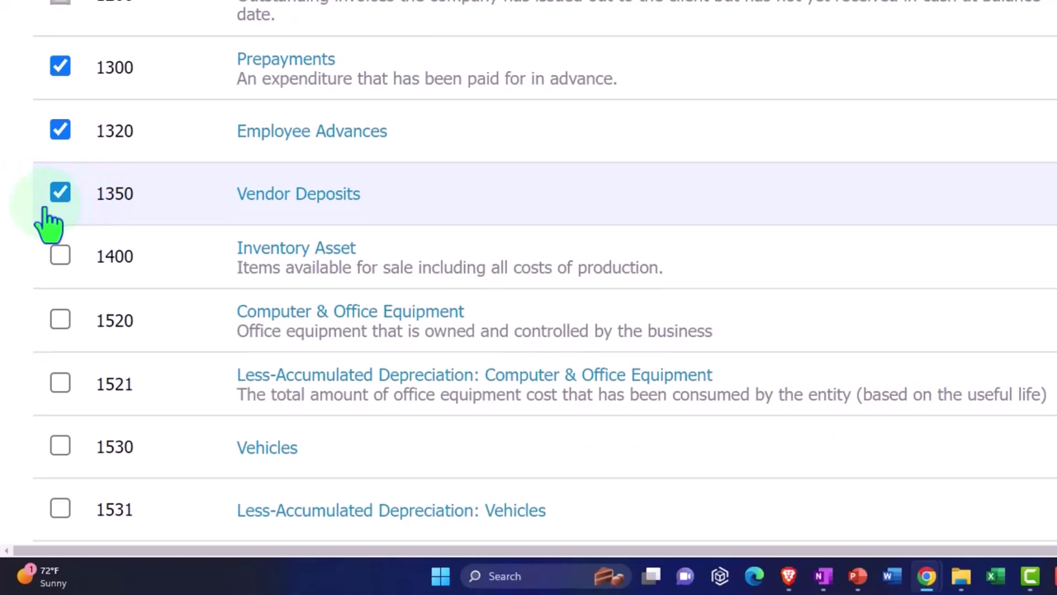
{"action": "scroll", "coordinate": [48, 222], "scroll_direction": "down", "scroll_amount": 1}
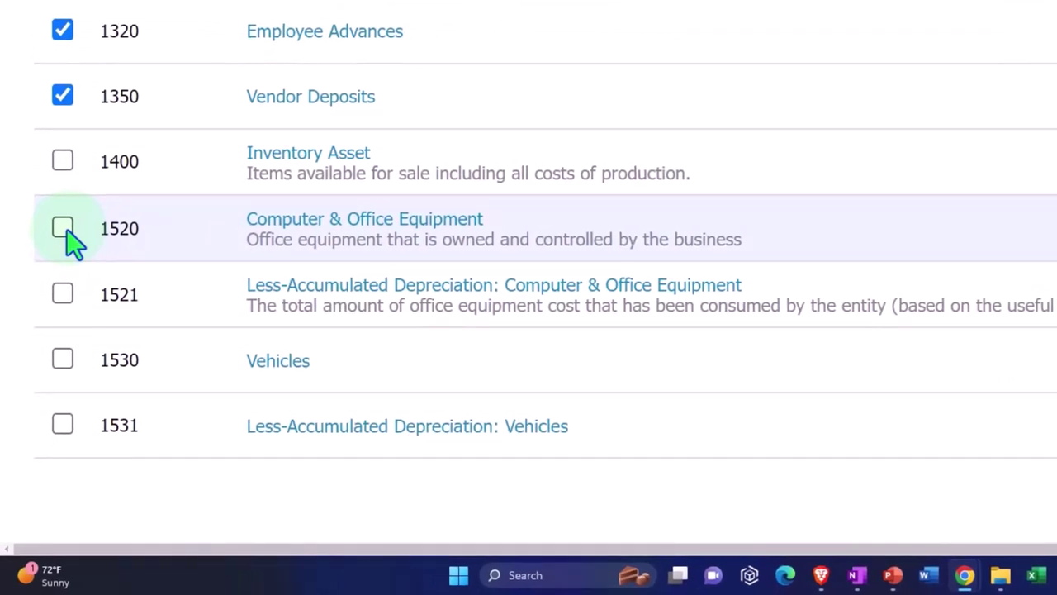
{"action": "left_click", "coordinate": [66, 231]}
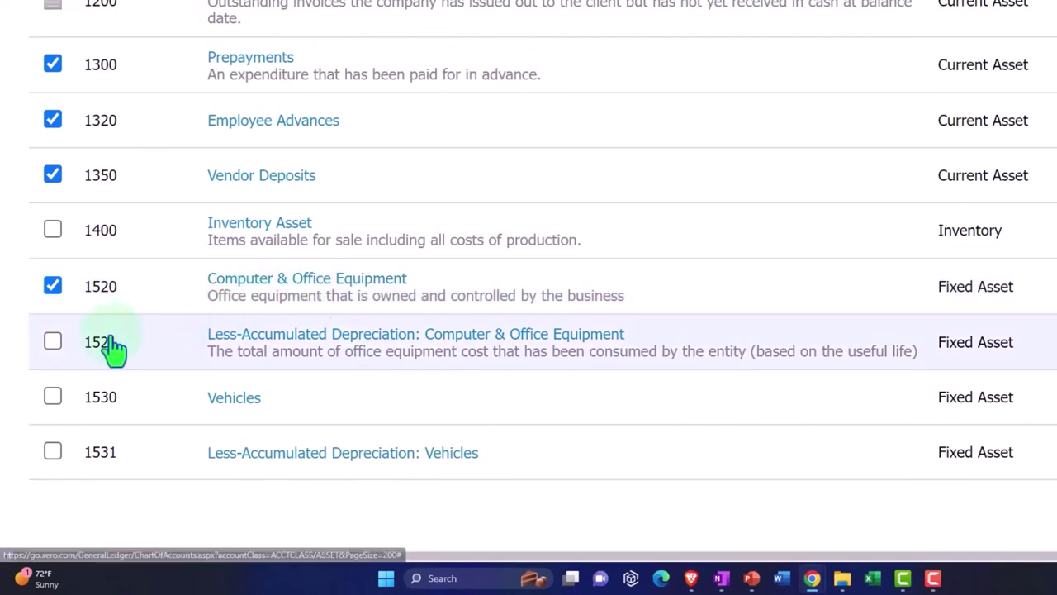
{"action": "left_click", "coordinate": [53, 344]}
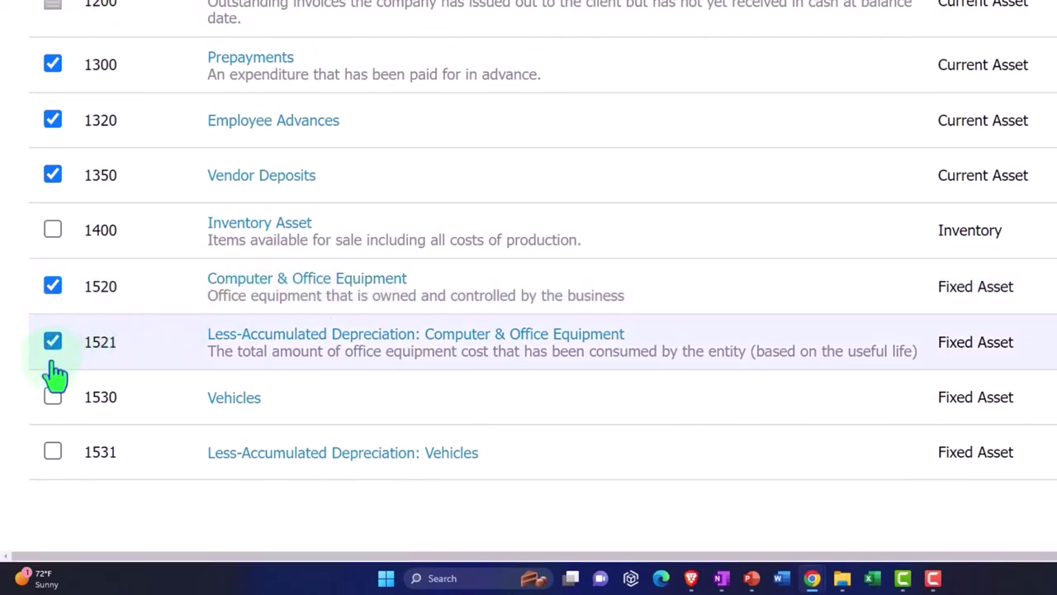
{"action": "left_click", "coordinate": [53, 397]}
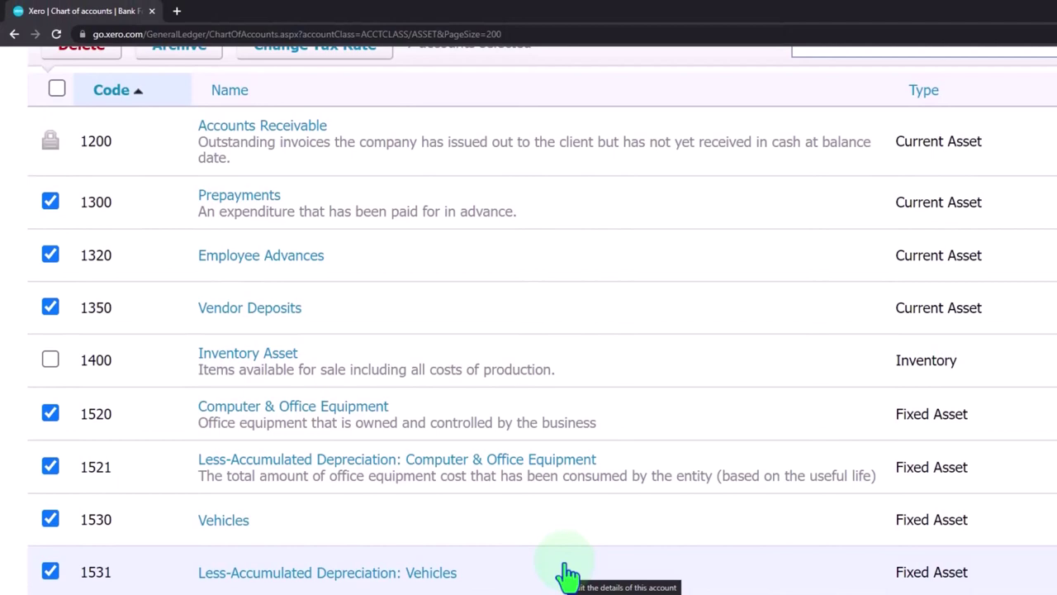
{"action": "scroll", "coordinate": [562, 570], "scroll_direction": "up", "scroll_amount": 3}
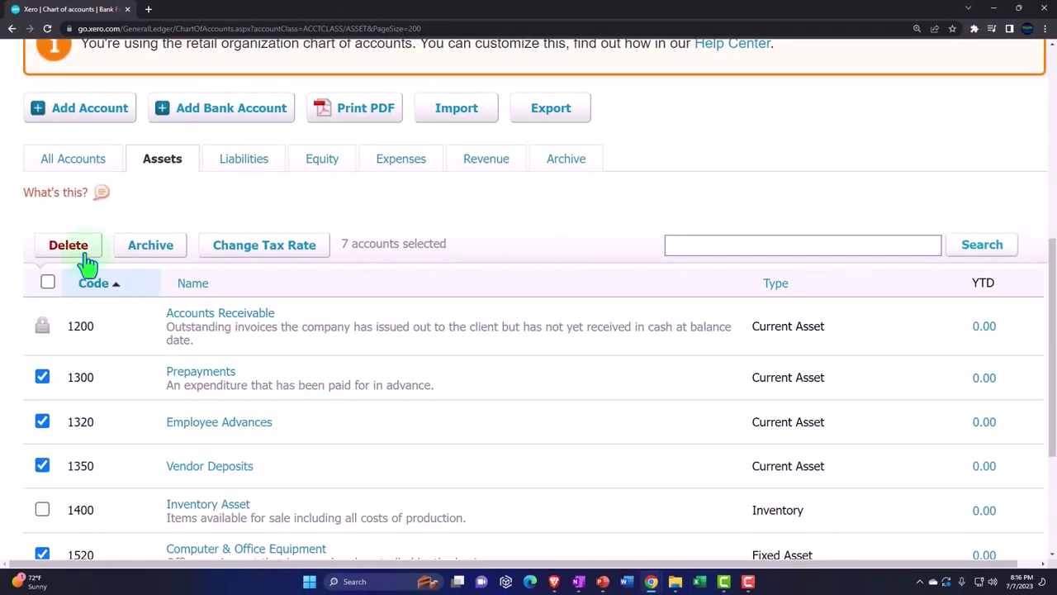
{"action": "left_click", "coordinate": [87, 263]}
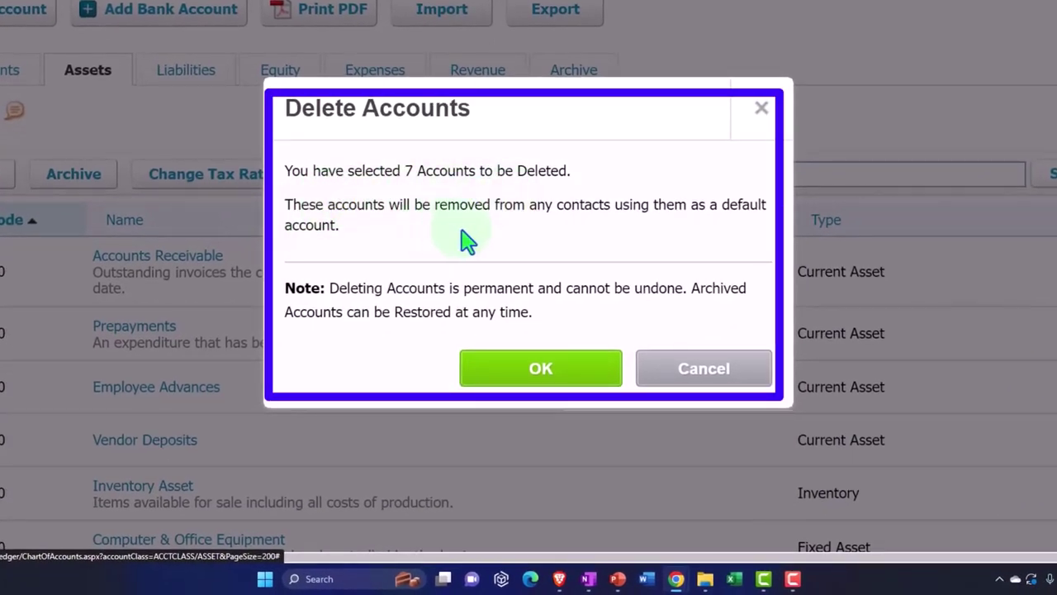
{"action": "left_click", "coordinate": [557, 374]}
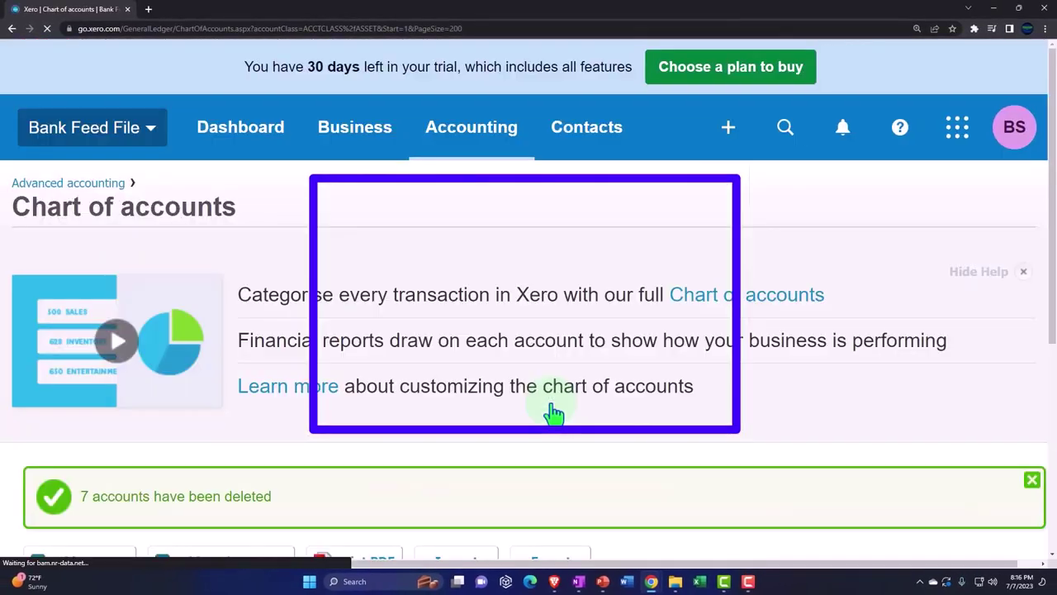
- Switch the chart of accounts from the asset accounts to the liability accounts
{"action": "scroll", "coordinate": [496, 413], "scroll_direction": "down", "scroll_amount": 5}
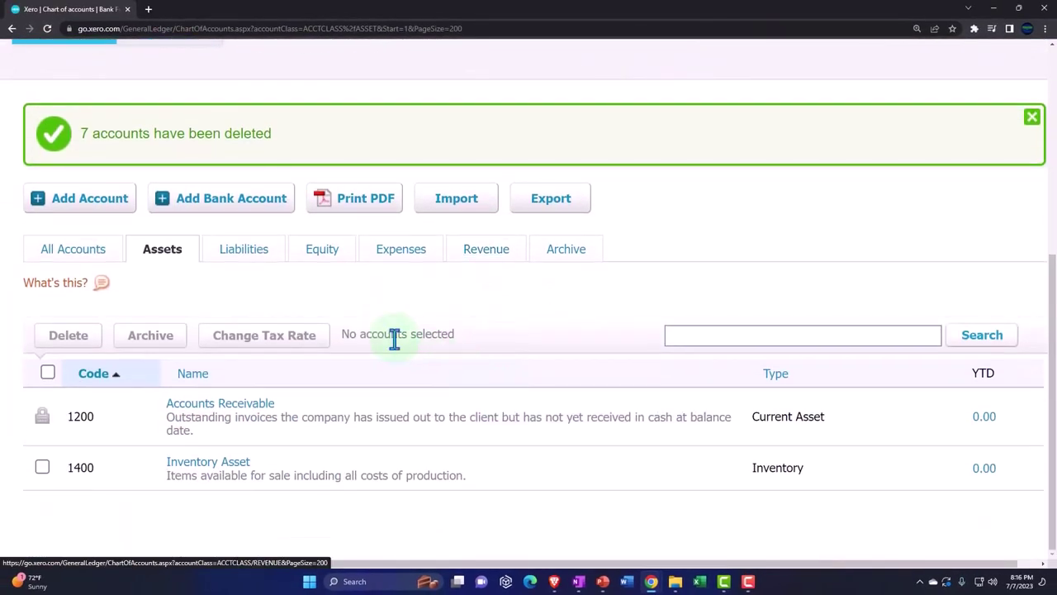
{"action": "left_click", "coordinate": [243, 262]}
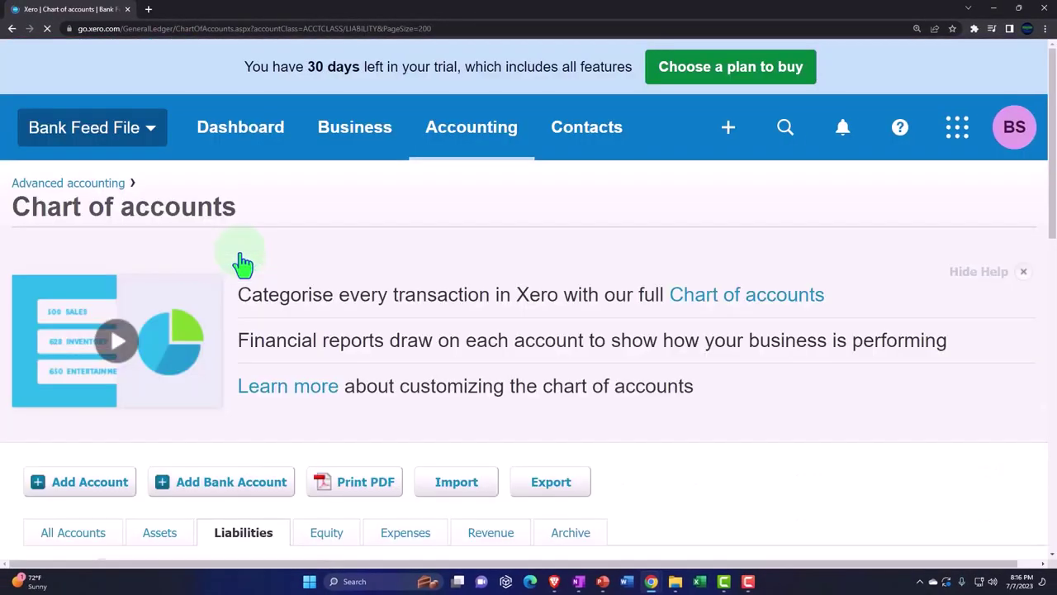
{"action": "scroll", "coordinate": [244, 265], "scroll_direction": "down", "scroll_amount": 5}
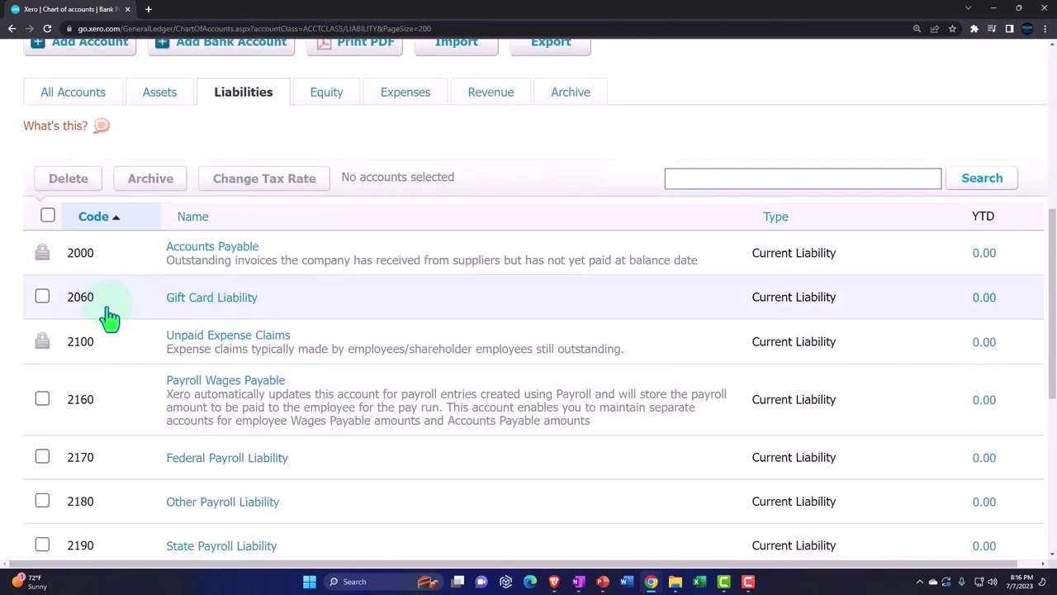
- Delete the liability accounts Gift Card Liability, Payroll Wages Payable, Federal, Other and State Payroll Liability, Line of Credit and Suspense
{"action": "left_click", "coordinate": [42, 298]}
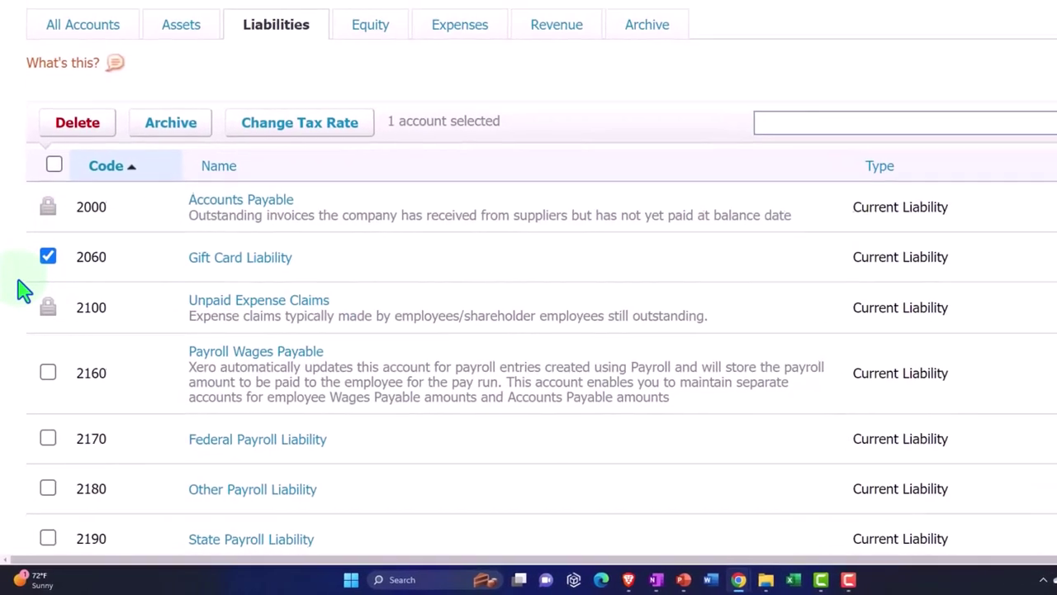
{"action": "scroll", "coordinate": [21, 281], "scroll_direction": "down", "scroll_amount": 1}
{"action": "scroll", "coordinate": [21, 281], "scroll_direction": "down", "scroll_amount": 1}
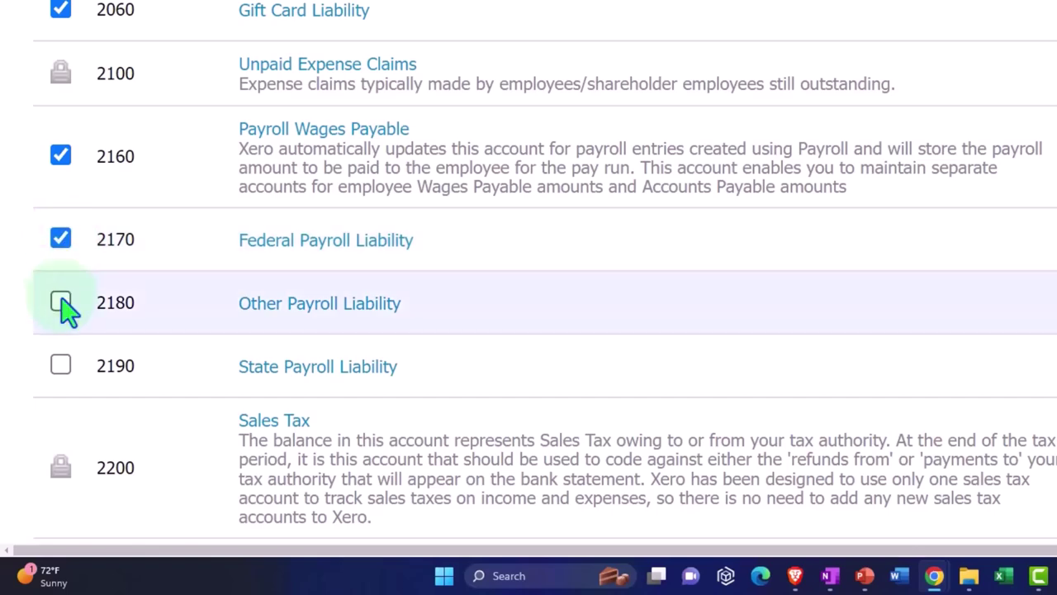
{"action": "left_click", "coordinate": [60, 302]}
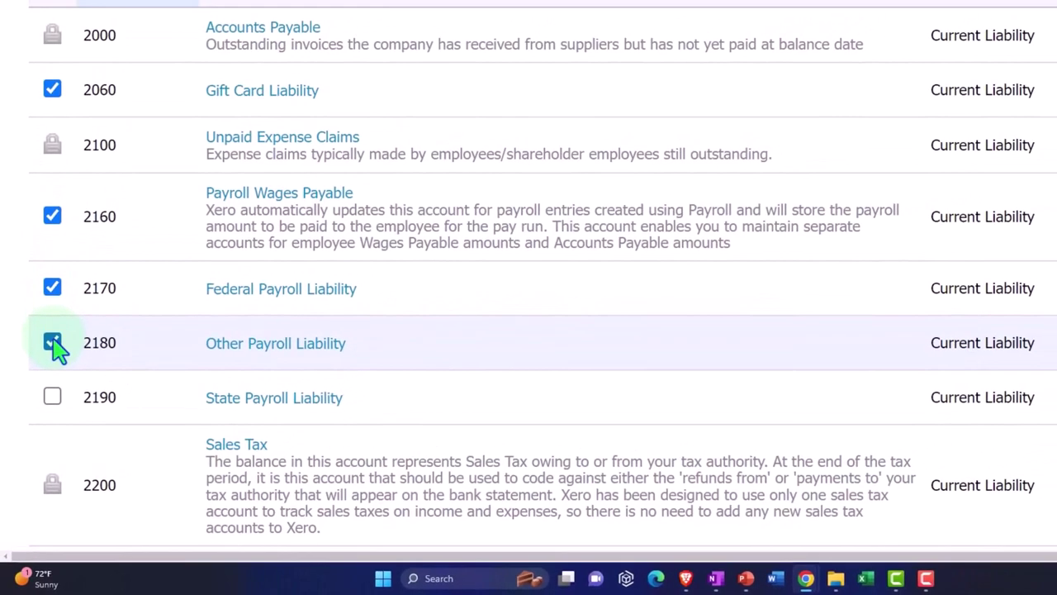
{"action": "scroll", "coordinate": [49, 339], "scroll_direction": "down", "scroll_amount": 2}
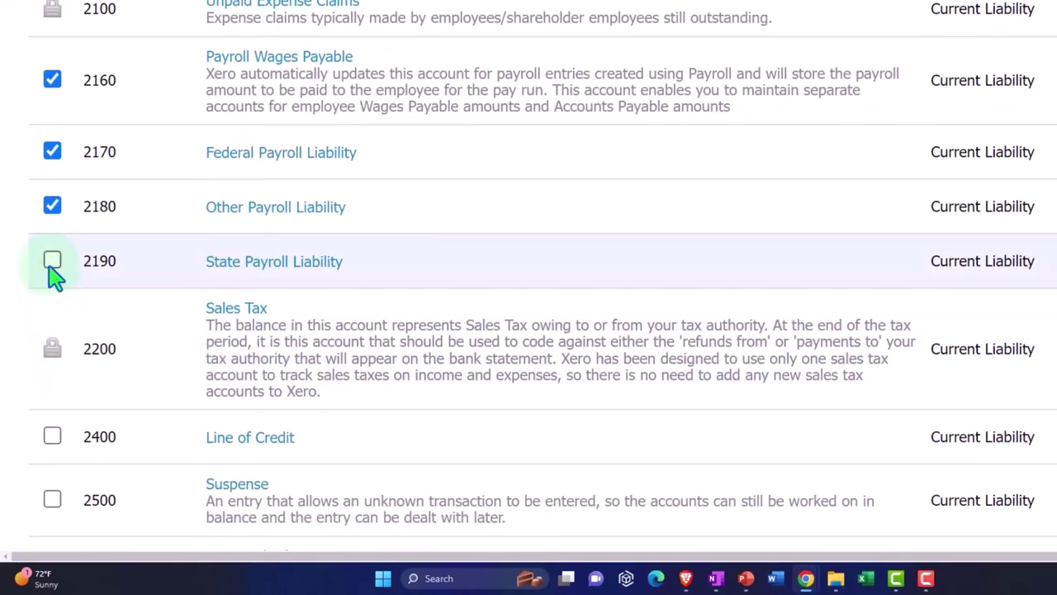
{"action": "scroll", "coordinate": [52, 273], "scroll_direction": "down", "scroll_amount": 3}
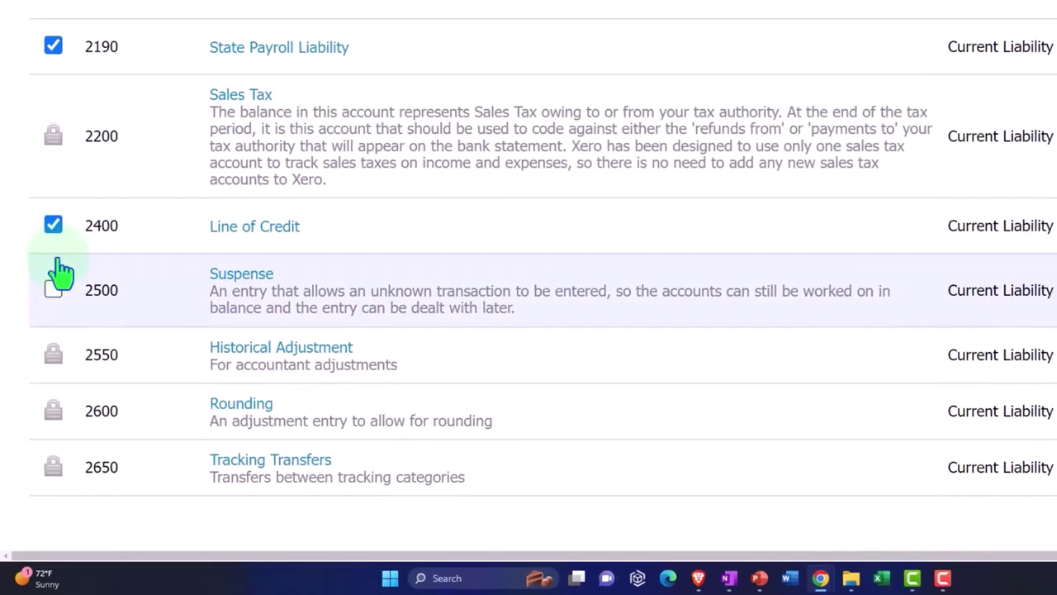
{"action": "left_click", "coordinate": [52, 295]}
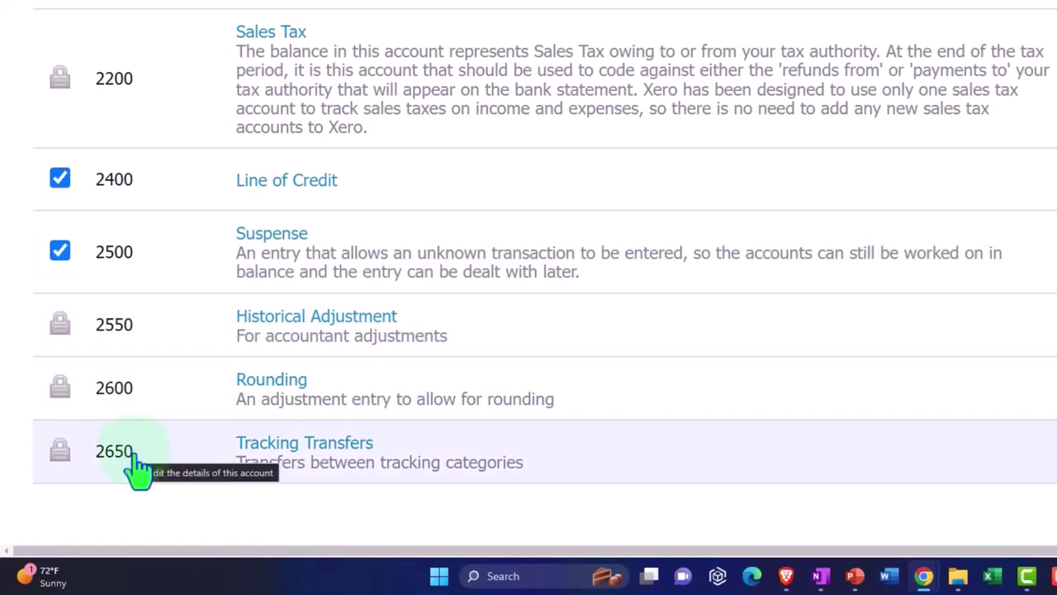
{"action": "scroll", "coordinate": [137, 466], "scroll_direction": "up", "scroll_amount": 10}
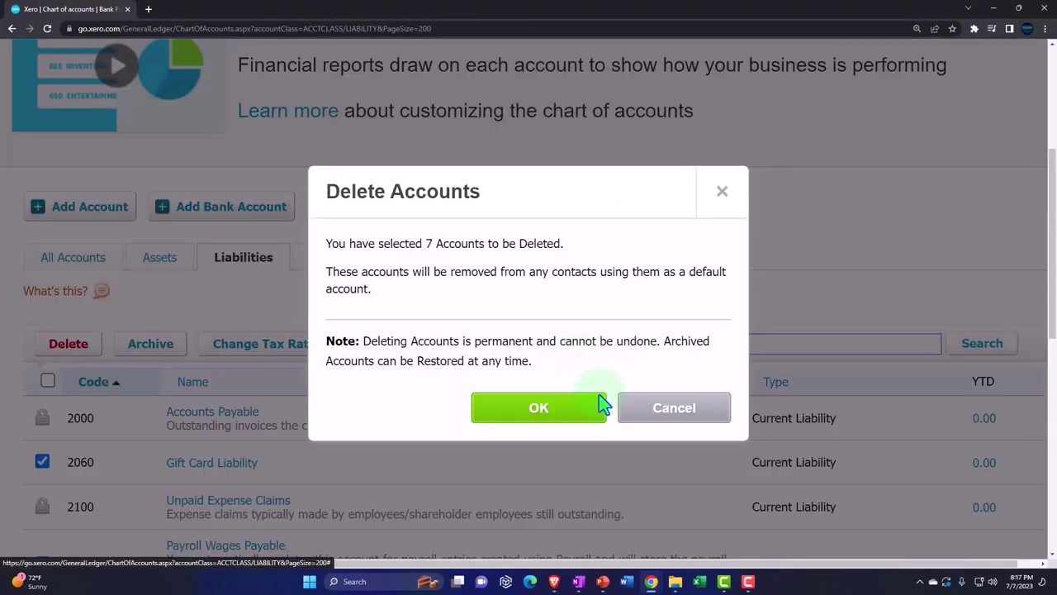
{"action": "left_click", "coordinate": [578, 404]}
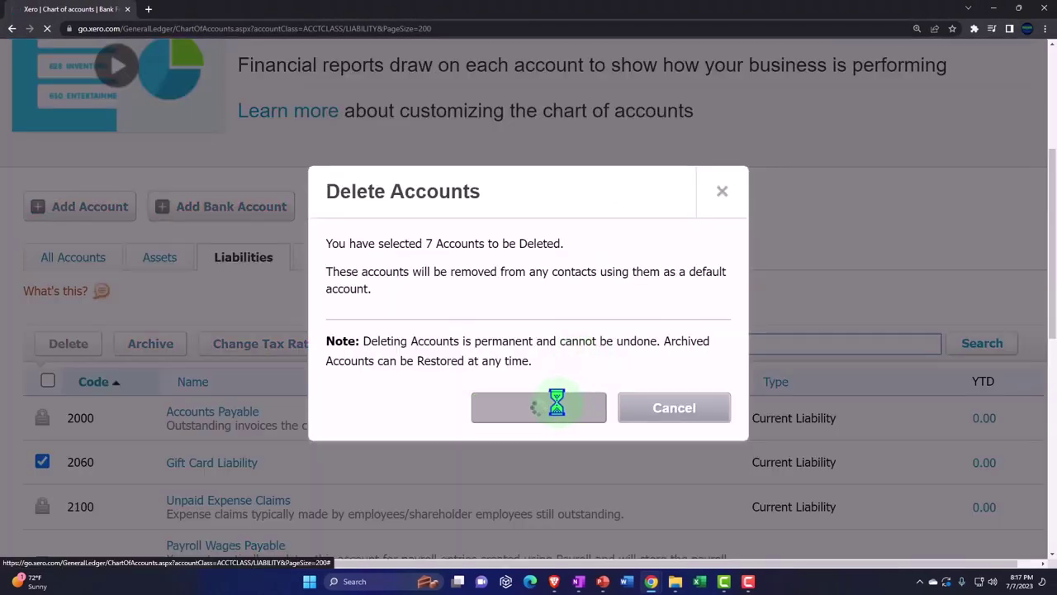
{"action": "scroll", "coordinate": [457, 412], "scroll_direction": "down", "scroll_amount": 4}
{"action": "scroll", "coordinate": [457, 412], "scroll_direction": "down", "scroll_amount": 2}
{"action": "scroll", "coordinate": [455, 415], "scroll_direction": "up", "scroll_amount": 3}
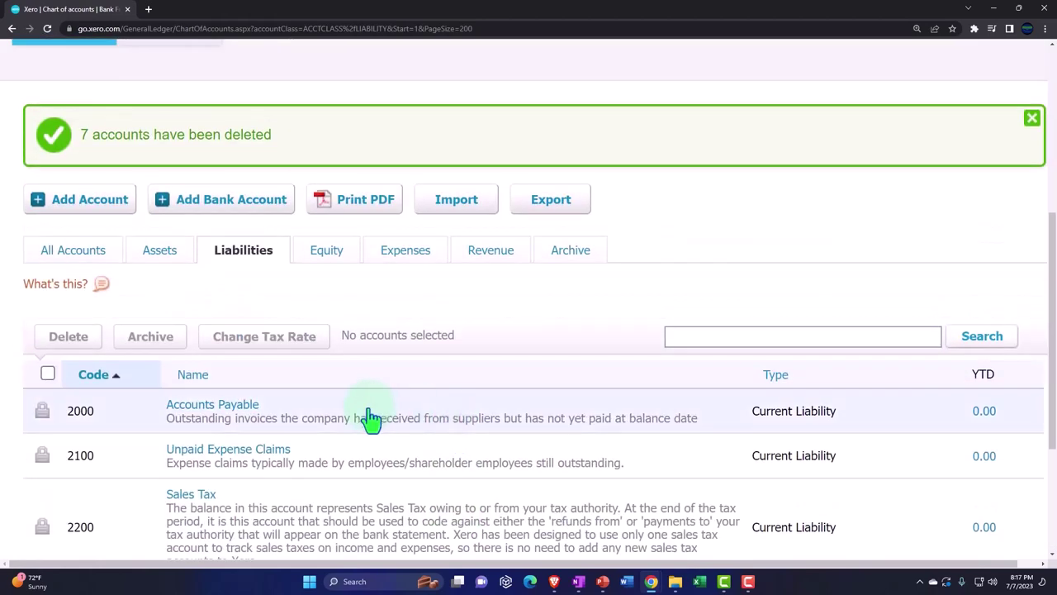
- Switch to the equity accounts and delete Owner's Capital along with its Owner's Investment, Owner's Draw and Owner's Billable Time accounts
{"action": "left_click", "coordinate": [326, 254]}
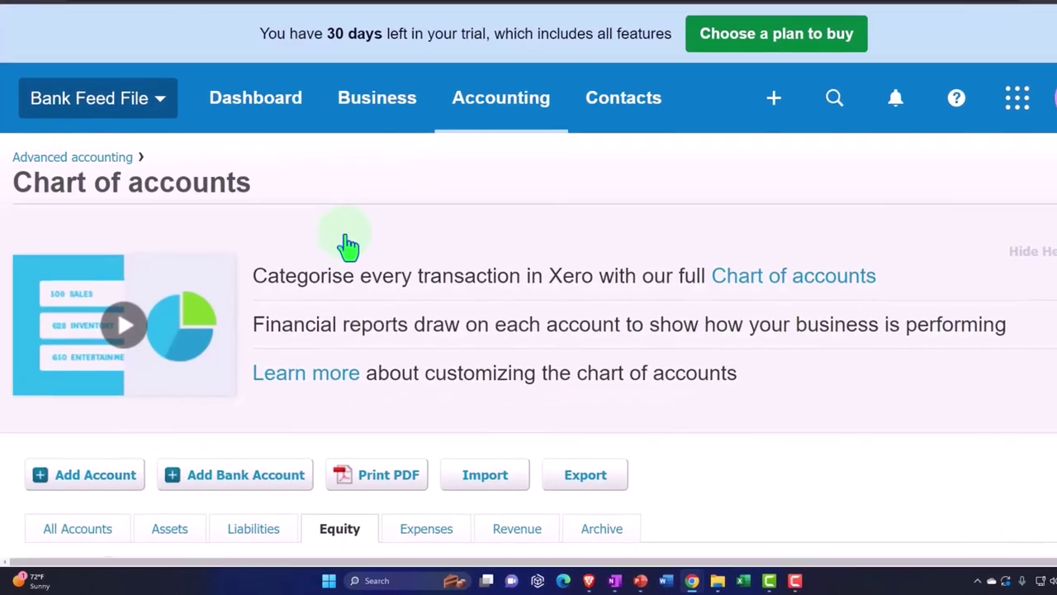
{"action": "scroll", "coordinate": [351, 240], "scroll_direction": "down", "scroll_amount": 3}
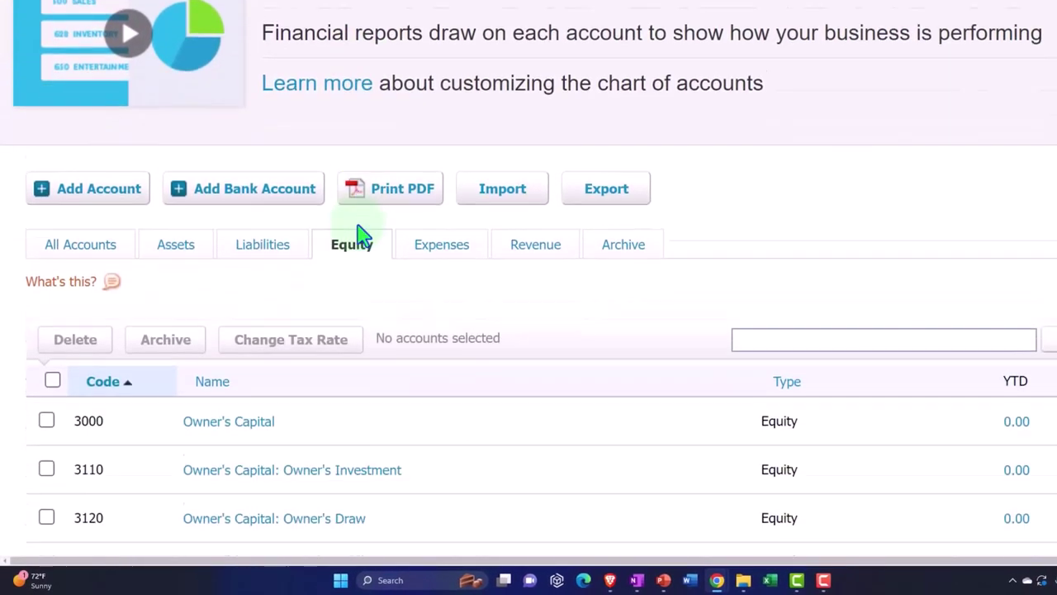
{"action": "scroll", "coordinate": [361, 235], "scroll_direction": "down", "scroll_amount": 2}
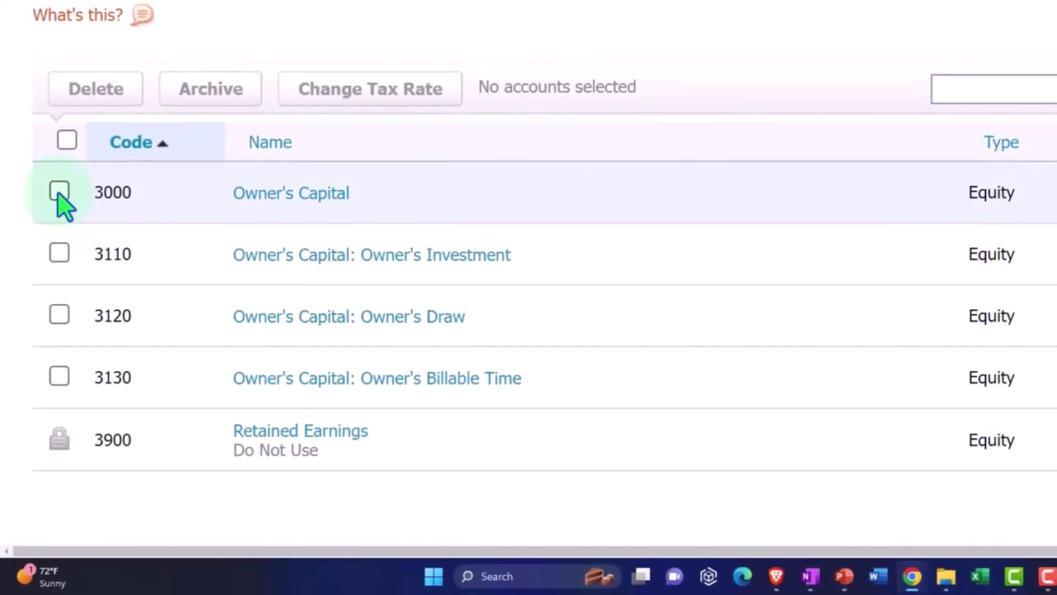
{"action": "left_click", "coordinate": [67, 138]}
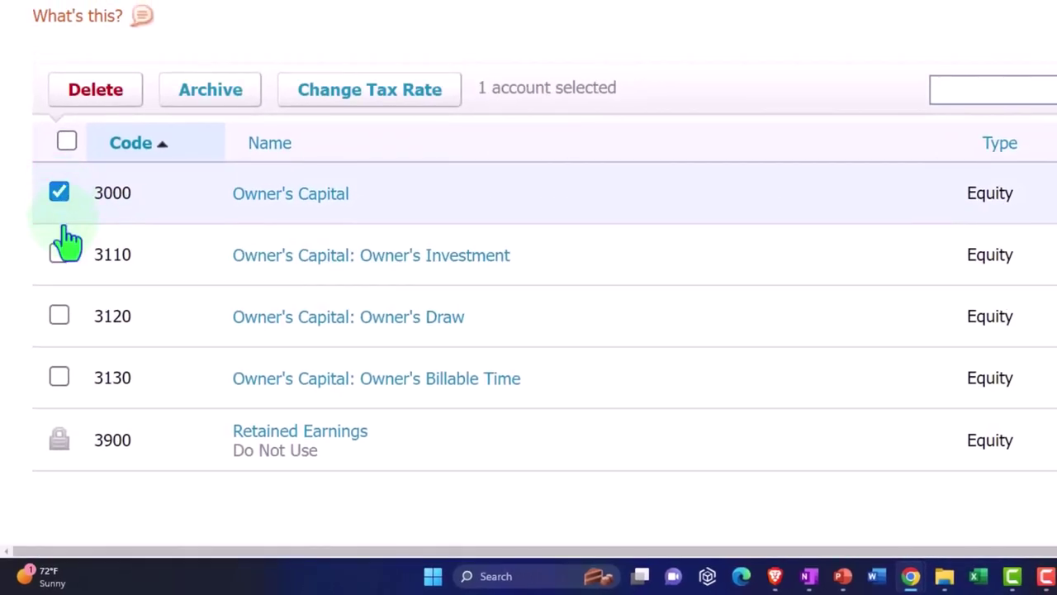
{"action": "left_click", "coordinate": [58, 254]}
{"action": "left_click", "coordinate": [59, 315]}
{"action": "left_click", "coordinate": [58, 377]}
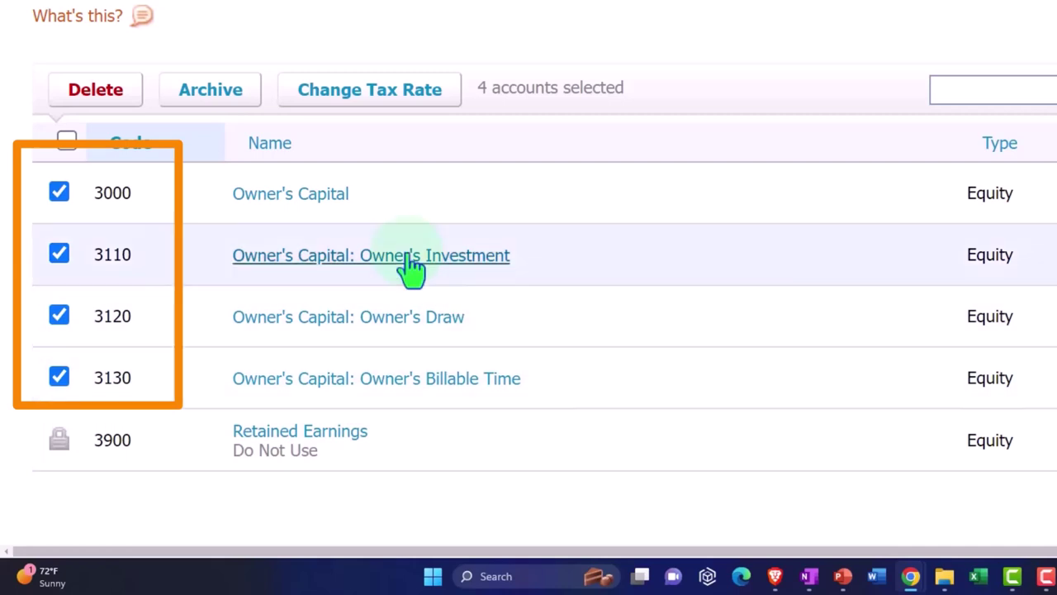
{"action": "left_click", "coordinate": [110, 104]}
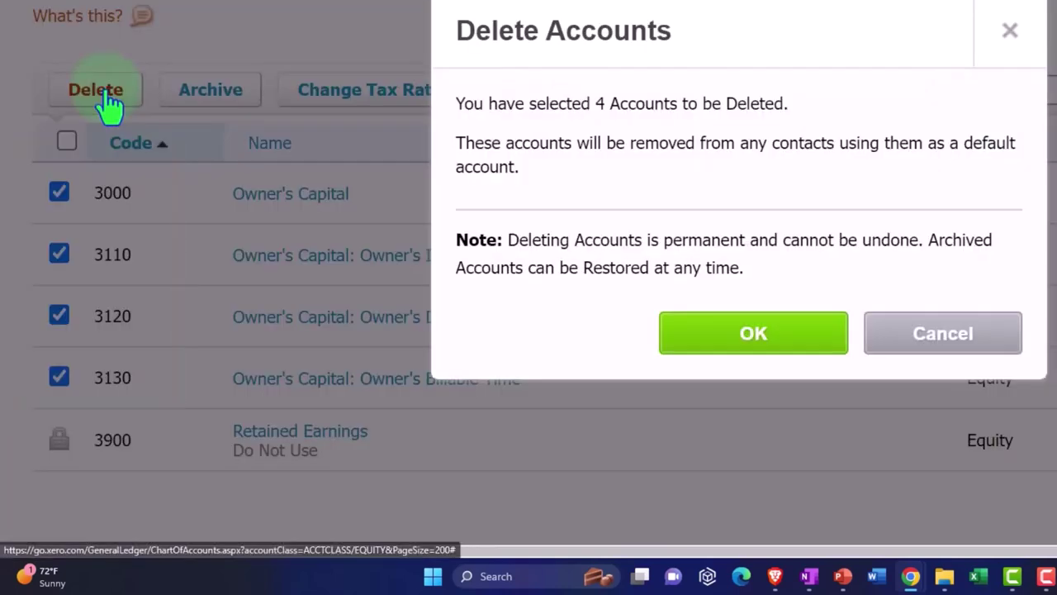
{"action": "left_click", "coordinate": [736, 344]}
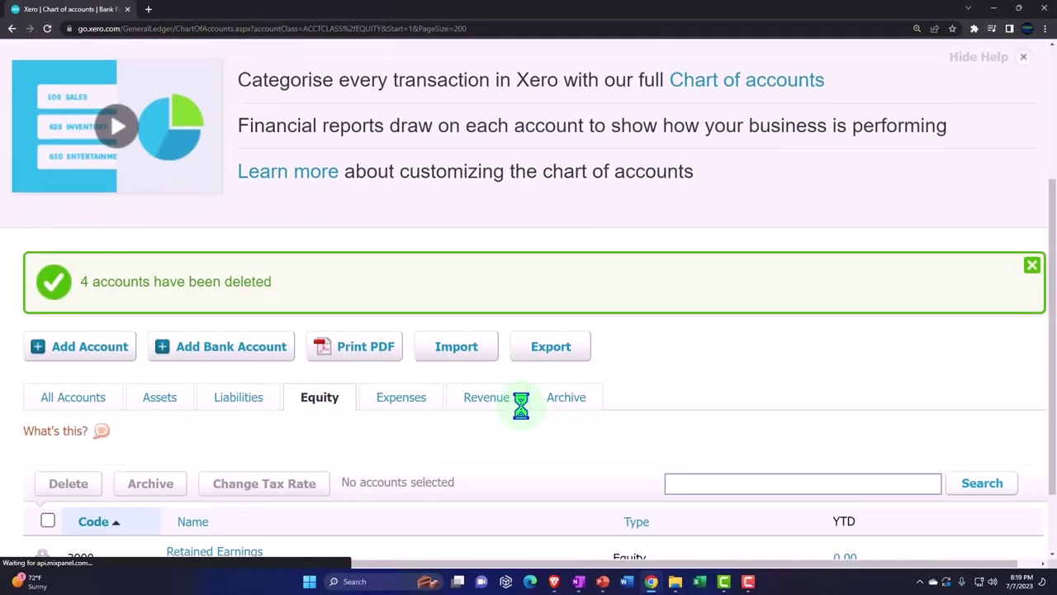
- Switch to the expense accounts and select the direct cost accounts Purchase Discount and Subcontractors, leaving out Cost of Goods Sold
{"action": "left_click", "coordinate": [403, 310]}
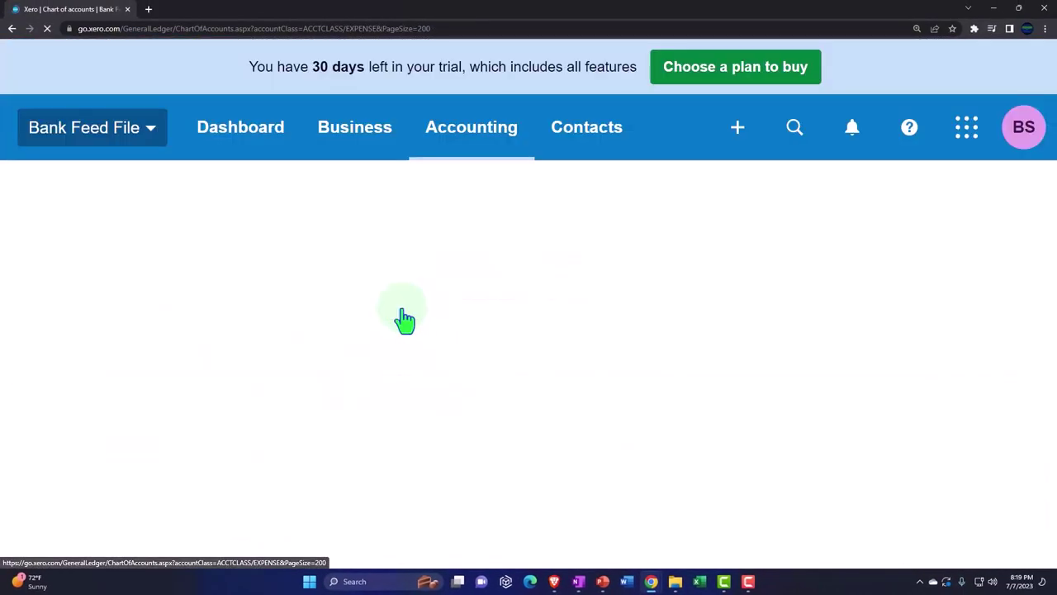
{"action": "scroll", "coordinate": [405, 318], "scroll_direction": "down", "scroll_amount": 5}
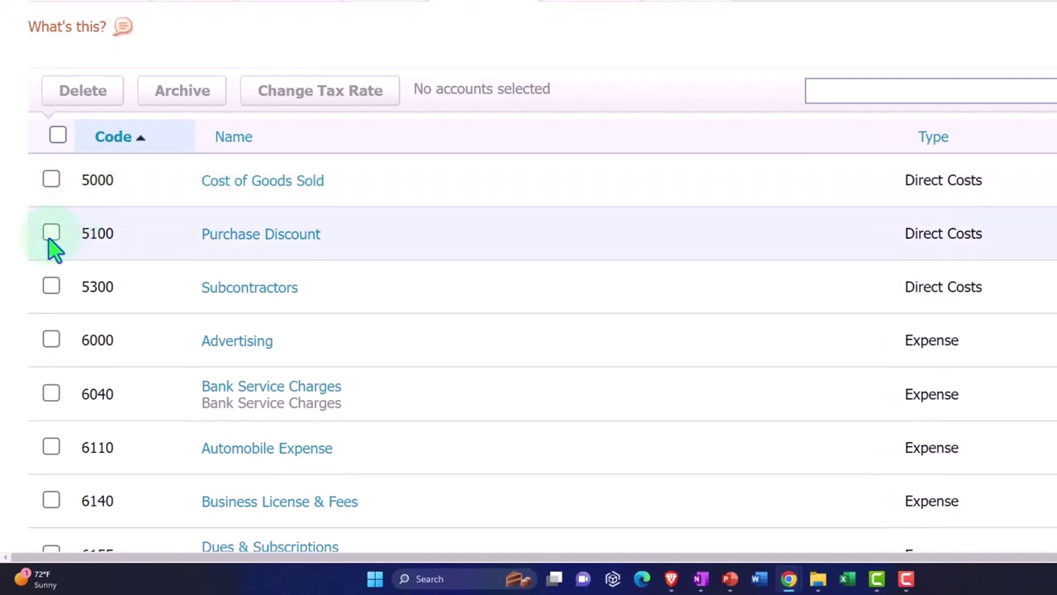
{"action": "left_click", "coordinate": [51, 234]}
{"action": "scroll", "coordinate": [51, 246], "scroll_direction": "down", "scroll_amount": 1}
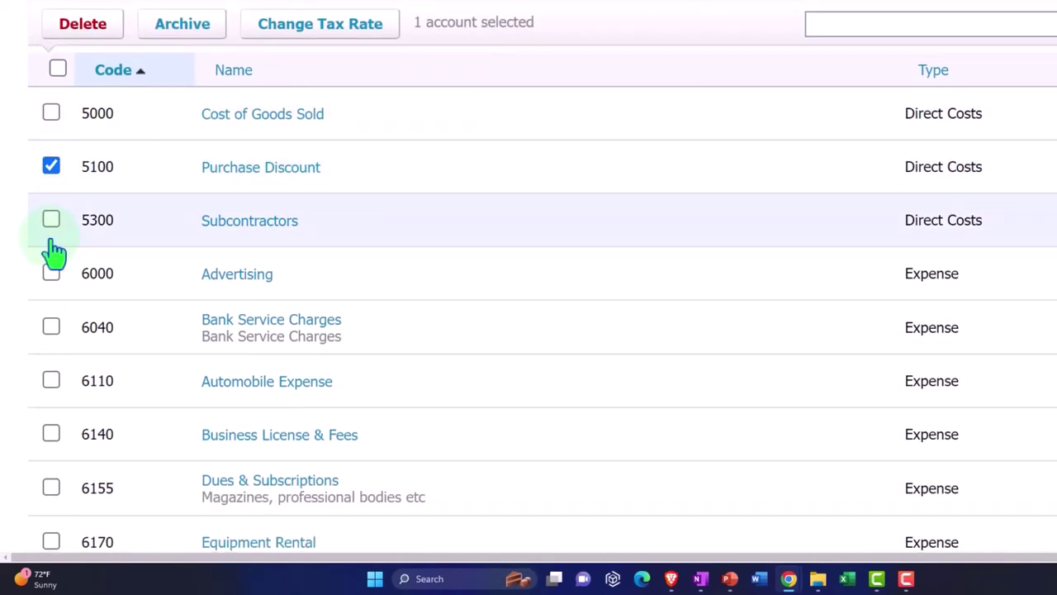
{"action": "left_click", "coordinate": [51, 222]}
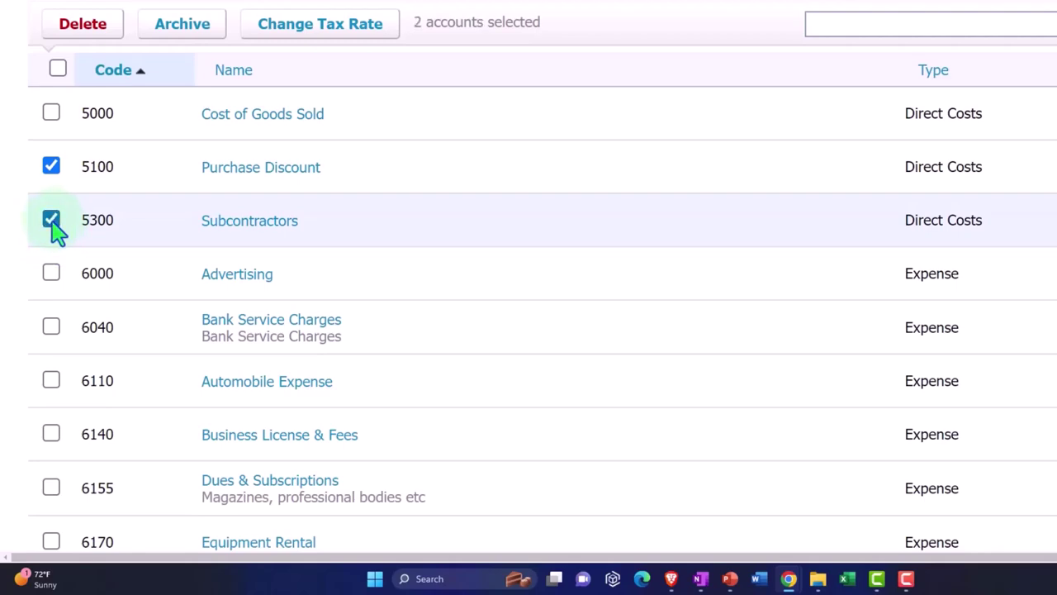
- Add Advertising, Bank Service Charges, Automobile Expense, Business License & Fees, Dues & Subscriptions and Equipment Rental to the account selection
{"action": "scroll", "coordinate": [54, 231], "scroll_direction": "down", "scroll_amount": 1}
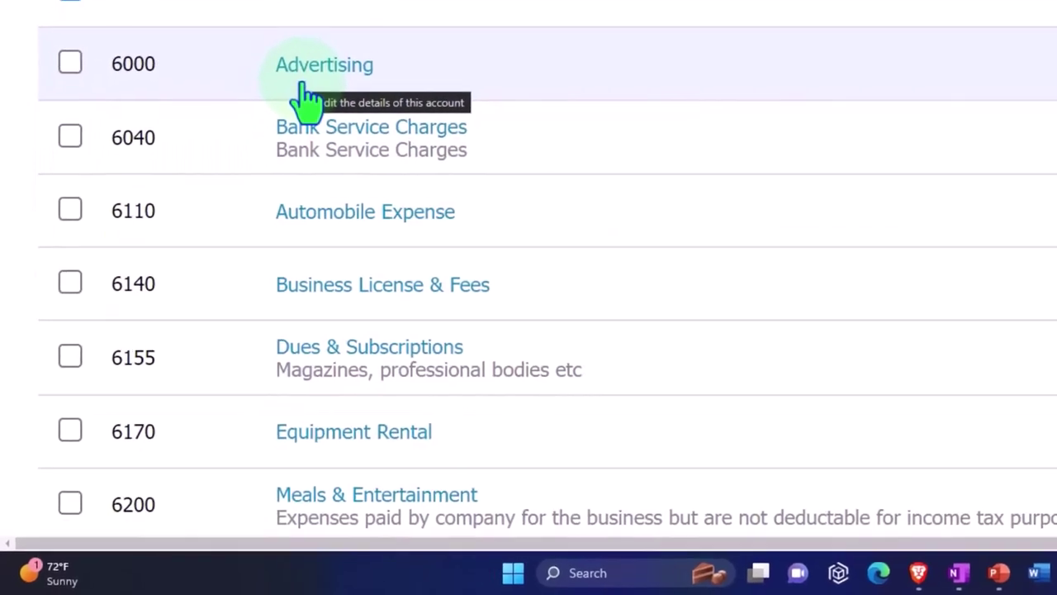
{"action": "left_click", "coordinate": [71, 44]}
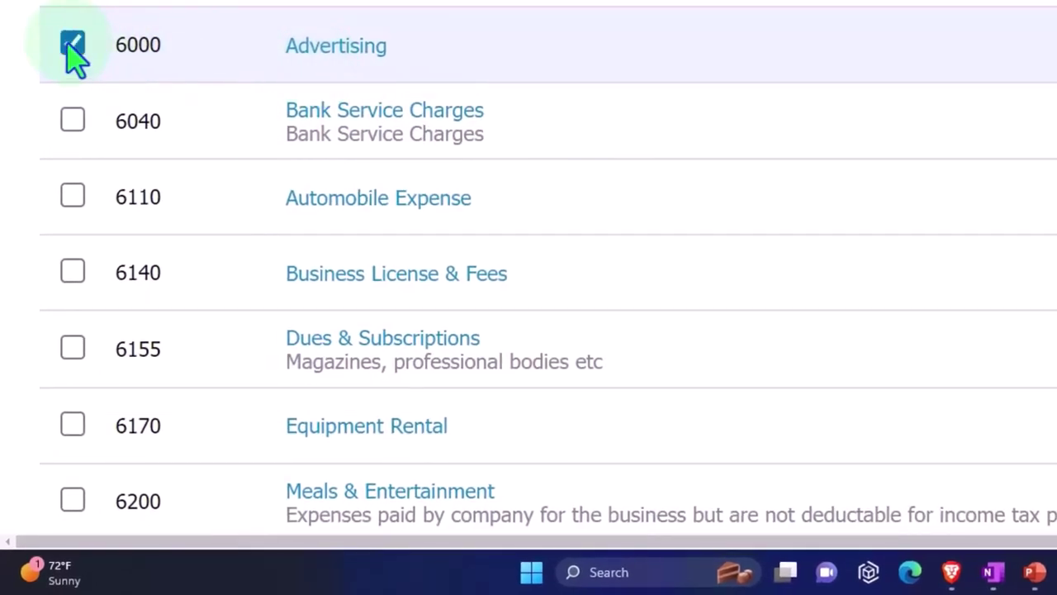
{"action": "left_click", "coordinate": [72, 121]}
{"action": "scroll", "coordinate": [73, 124], "scroll_direction": "down", "scroll_amount": 1}
{"action": "left_click", "coordinate": [71, 106]}
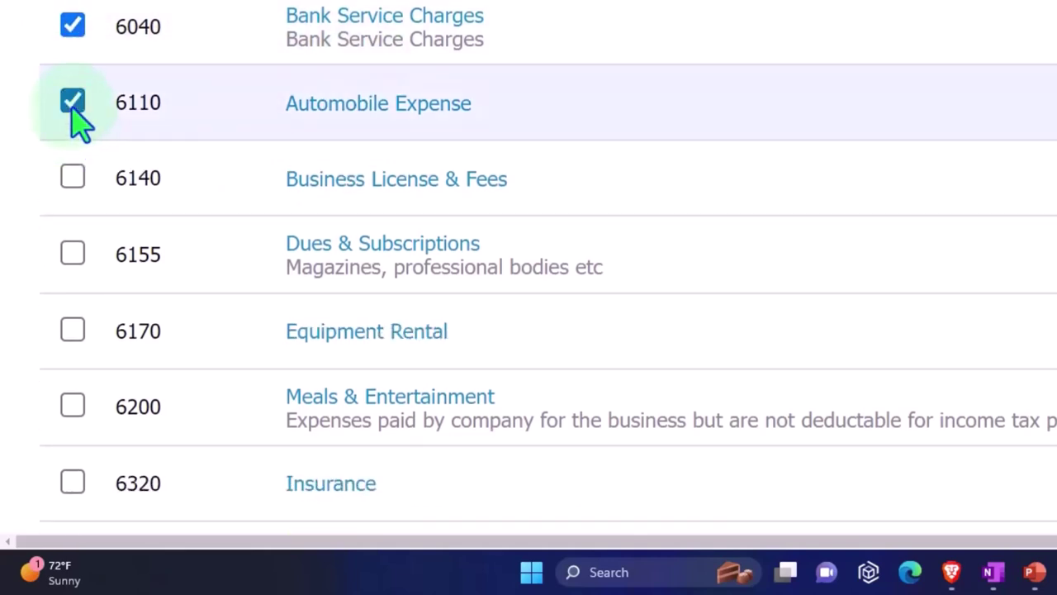
{"action": "scroll", "coordinate": [71, 107], "scroll_direction": "down", "scroll_amount": 1}
{"action": "left_click", "coordinate": [72, 83]}
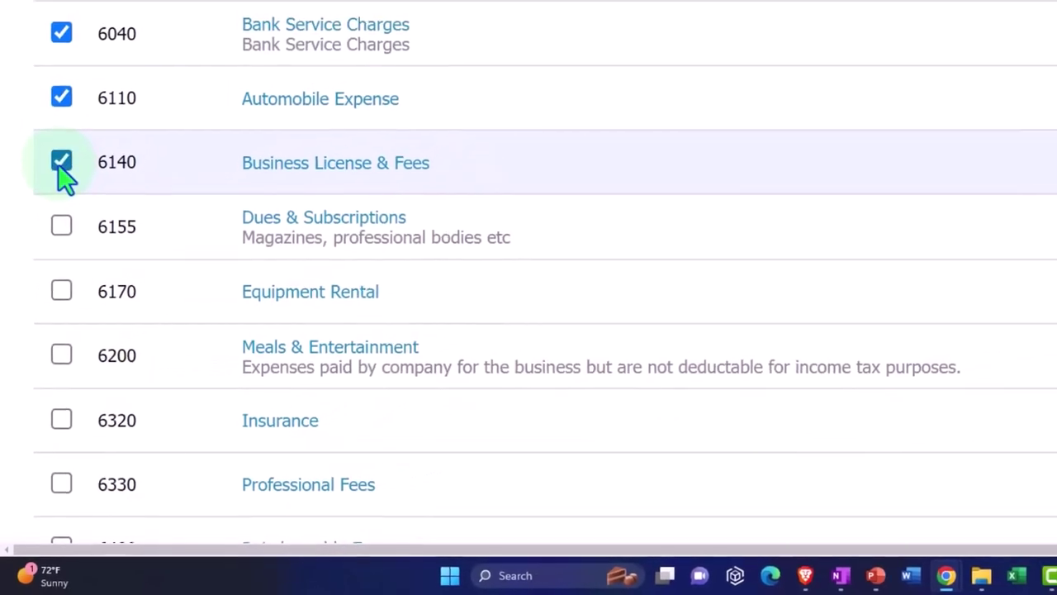
{"action": "scroll", "coordinate": [65, 178], "scroll_direction": "down", "scroll_amount": 2}
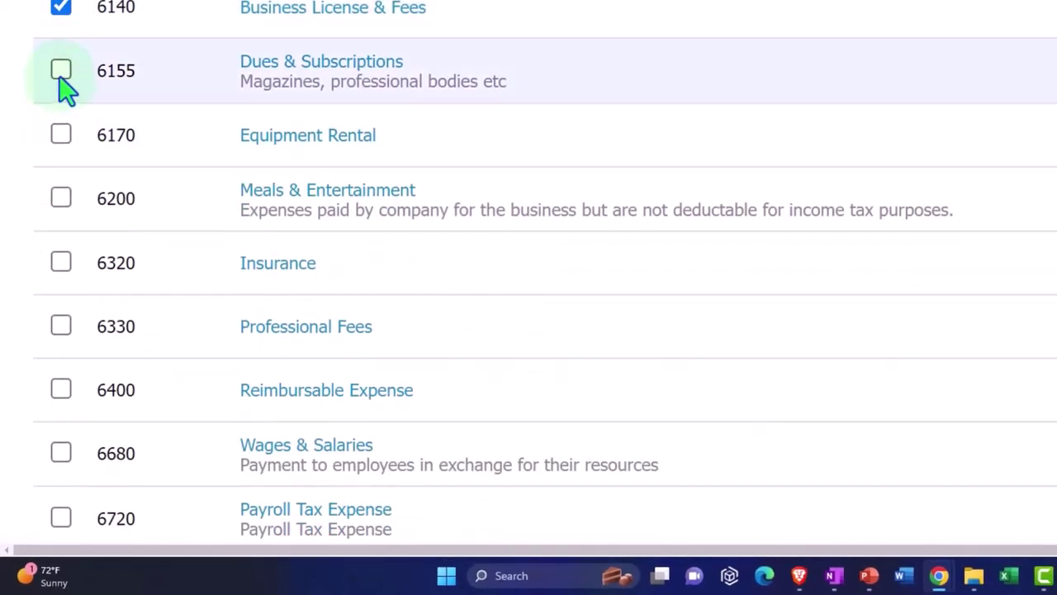
{"action": "left_click", "coordinate": [61, 73]}
{"action": "left_click", "coordinate": [68, 138]}
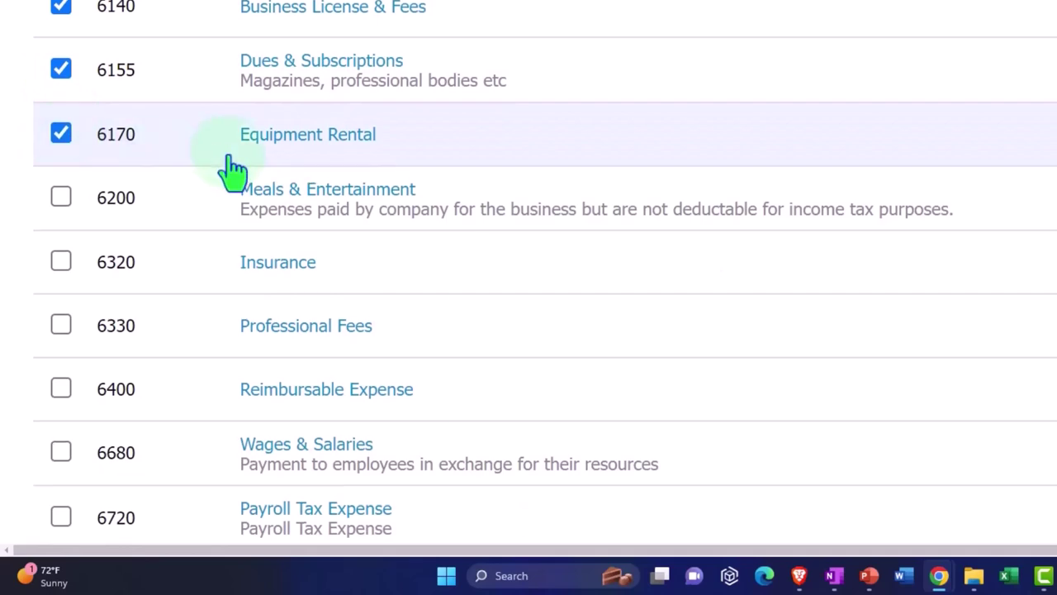
- Add Meals & Entertainment, Insurance, Professional Fees, Reimbursable Expense and Wages & Salaries to the account selection
{"action": "scroll", "coordinate": [234, 171], "scroll_direction": "down", "scroll_amount": 1}
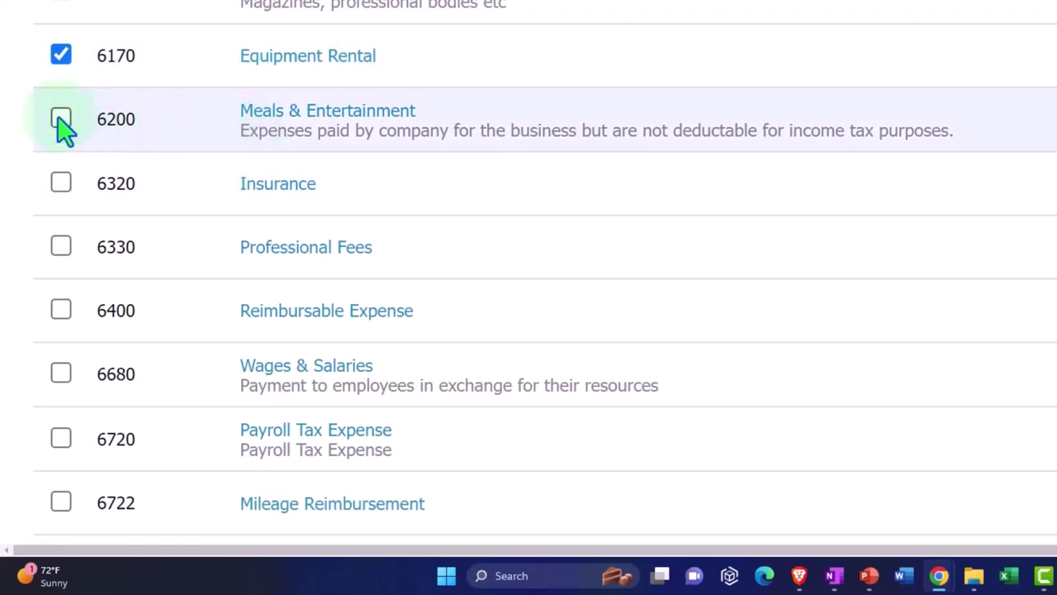
{"action": "left_click", "coordinate": [60, 119]}
{"action": "left_click", "coordinate": [61, 183]}
{"action": "scroll", "coordinate": [63, 239], "scroll_direction": "down", "scroll_amount": 1}
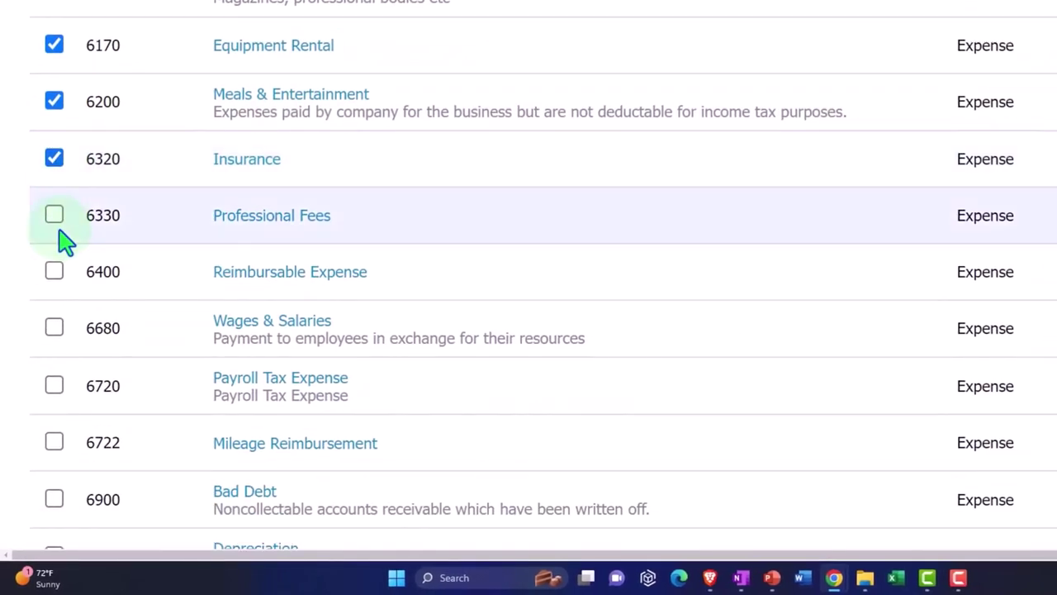
{"action": "left_click", "coordinate": [55, 217]}
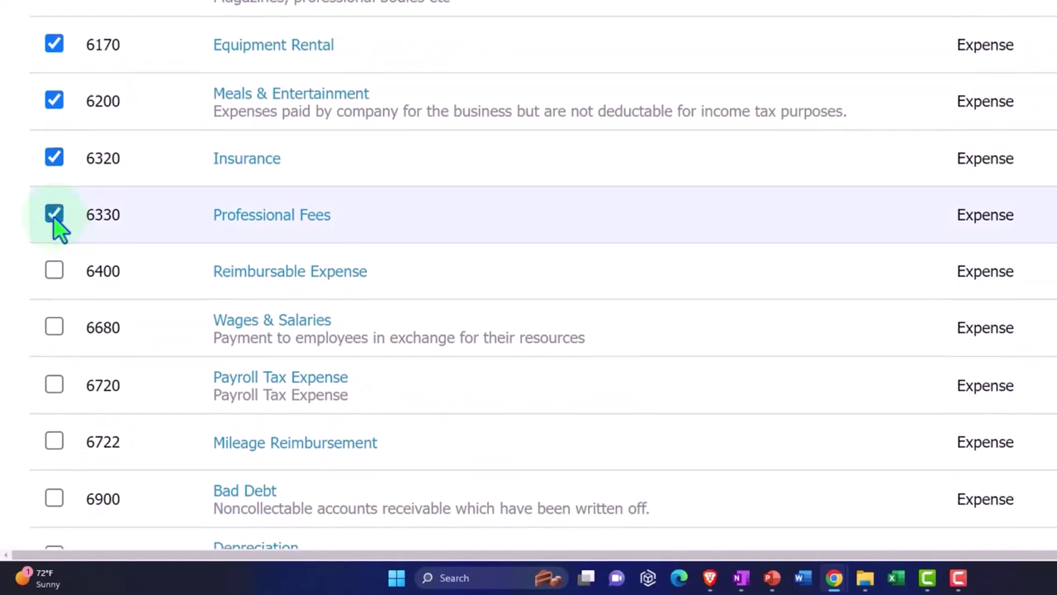
{"action": "scroll", "coordinate": [58, 216], "scroll_direction": "down", "scroll_amount": 1}
{"action": "left_click", "coordinate": [55, 204]}
{"action": "left_click", "coordinate": [57, 261]}
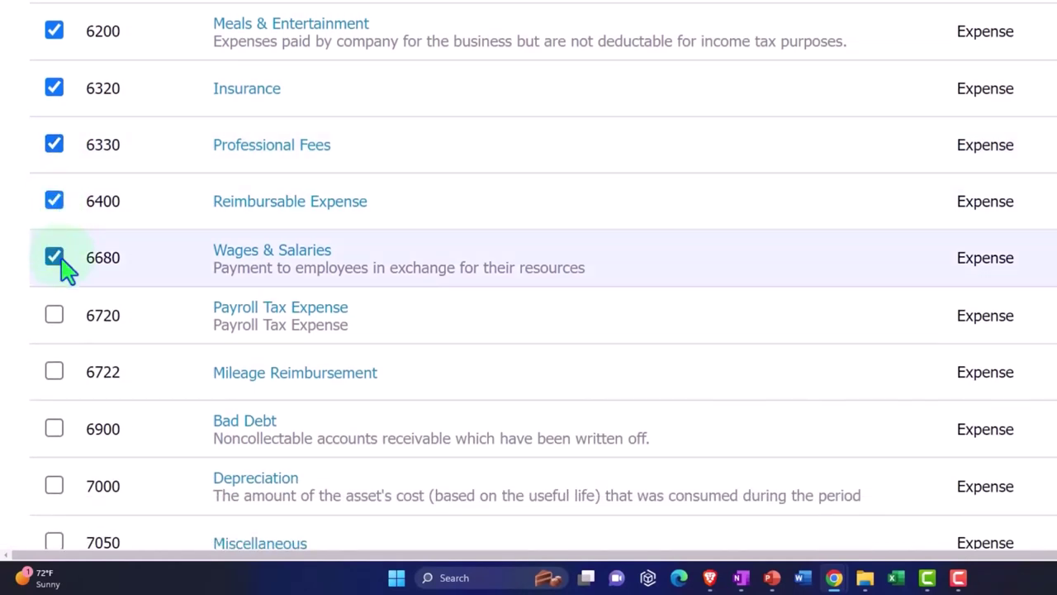
- Add Payroll Tax Expense, Mileage Reimbursement, Bad Debt, Depreciation, Miscellaneous and Other Expense to the account selection
{"action": "scroll", "coordinate": [62, 263], "scroll_direction": "down", "scroll_amount": 1}
{"action": "left_click", "coordinate": [56, 248]}
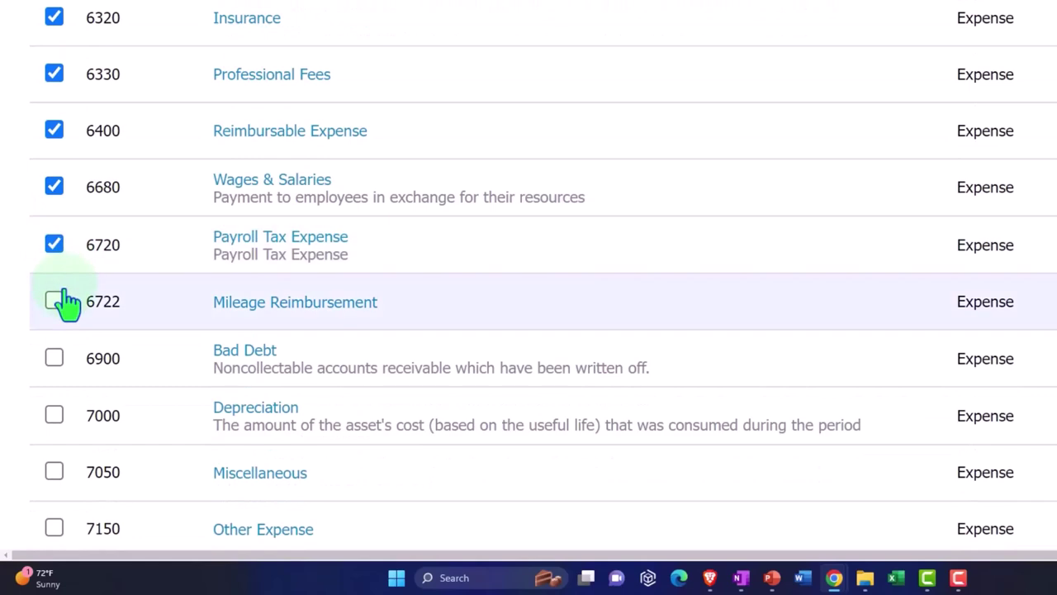
{"action": "left_click", "coordinate": [54, 302]}
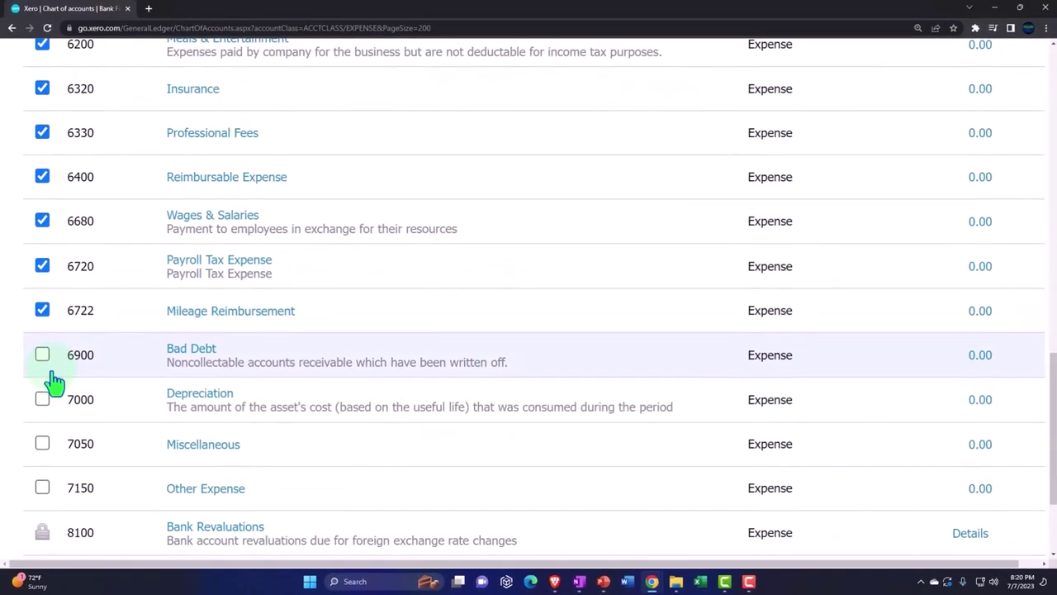
{"action": "scroll", "coordinate": [43, 355], "scroll_direction": "down", "scroll_amount": 1}
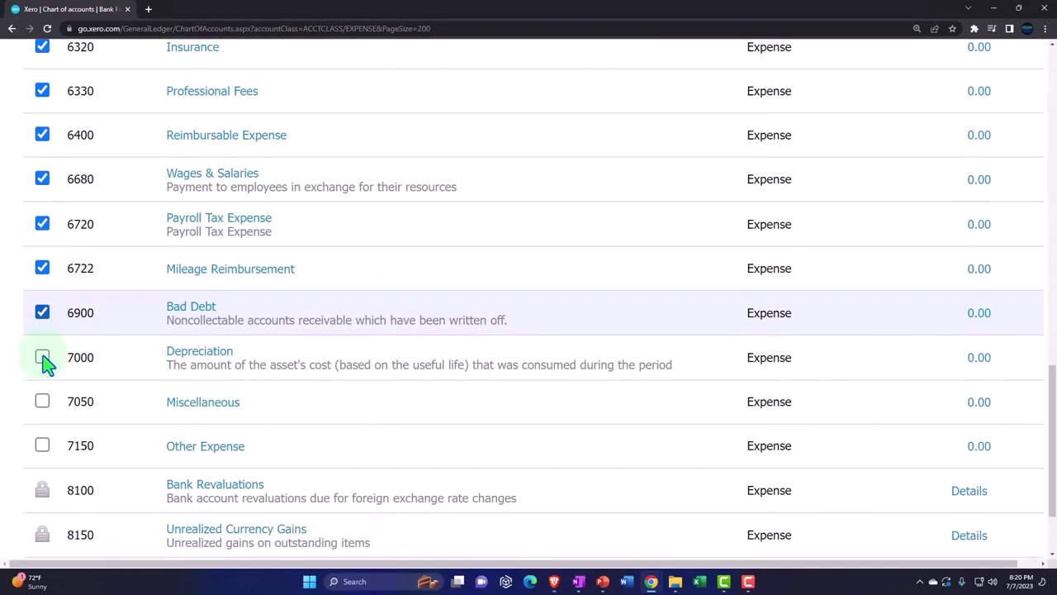
{"action": "left_click", "coordinate": [43, 347]}
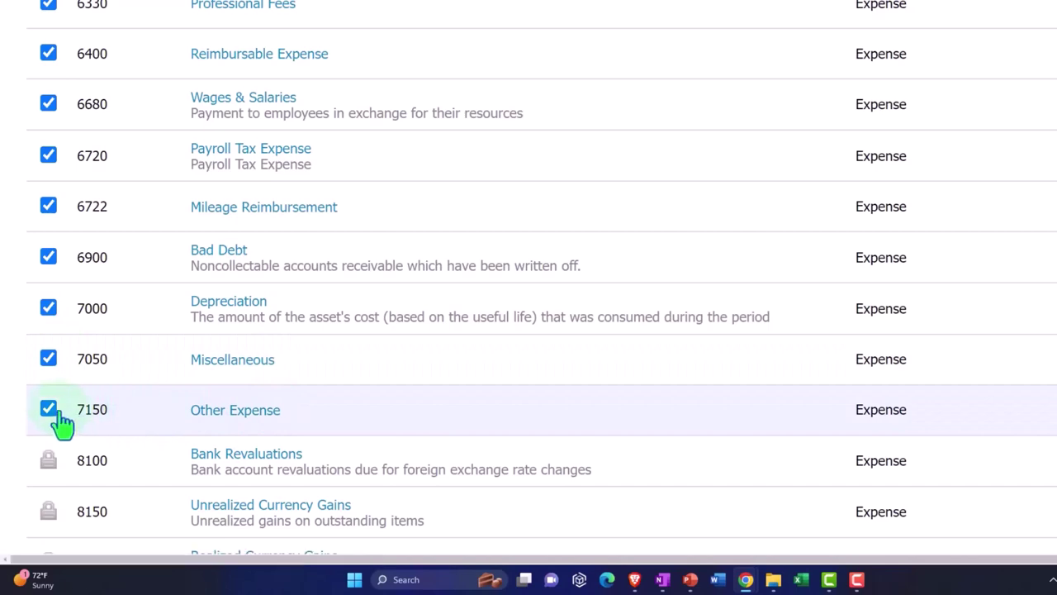
{"action": "scroll", "coordinate": [62, 419], "scroll_direction": "down", "scroll_amount": 2}
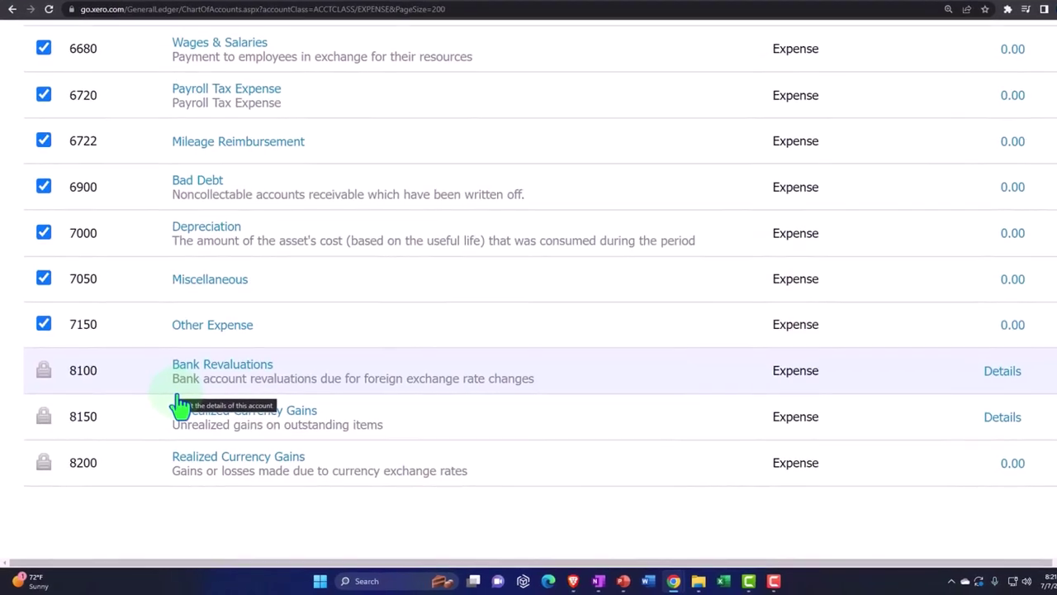
- Permanently delete the selected expense and direct cost accounts, leaving Cost of Goods Sold in the chart of accounts
{"action": "scroll", "coordinate": [178, 405], "scroll_direction": "up", "scroll_amount": 5}
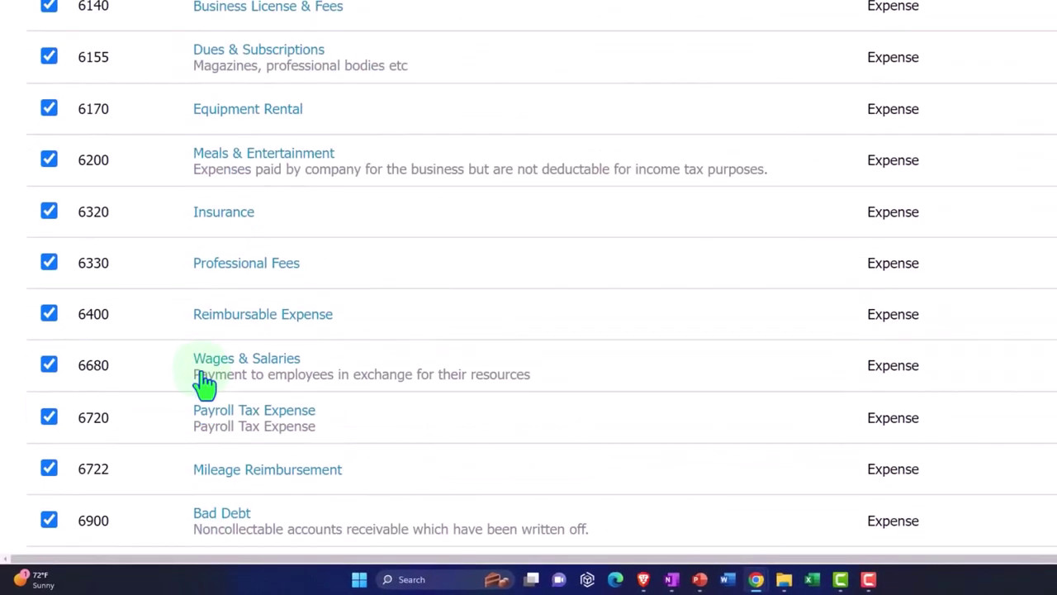
{"action": "scroll", "coordinate": [205, 382], "scroll_direction": "up", "scroll_amount": 6}
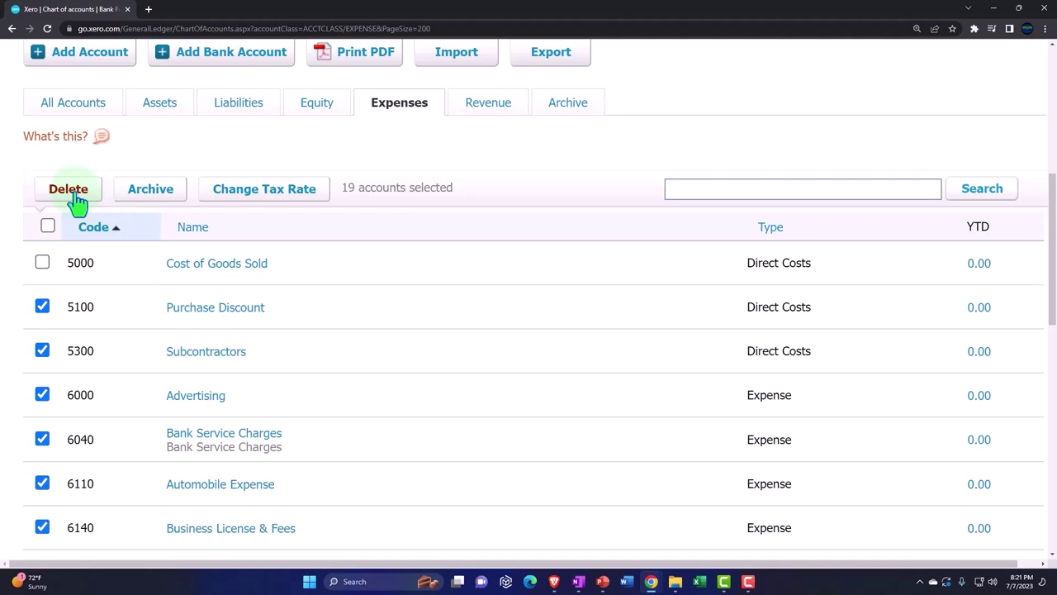
{"action": "left_click", "coordinate": [73, 196]}
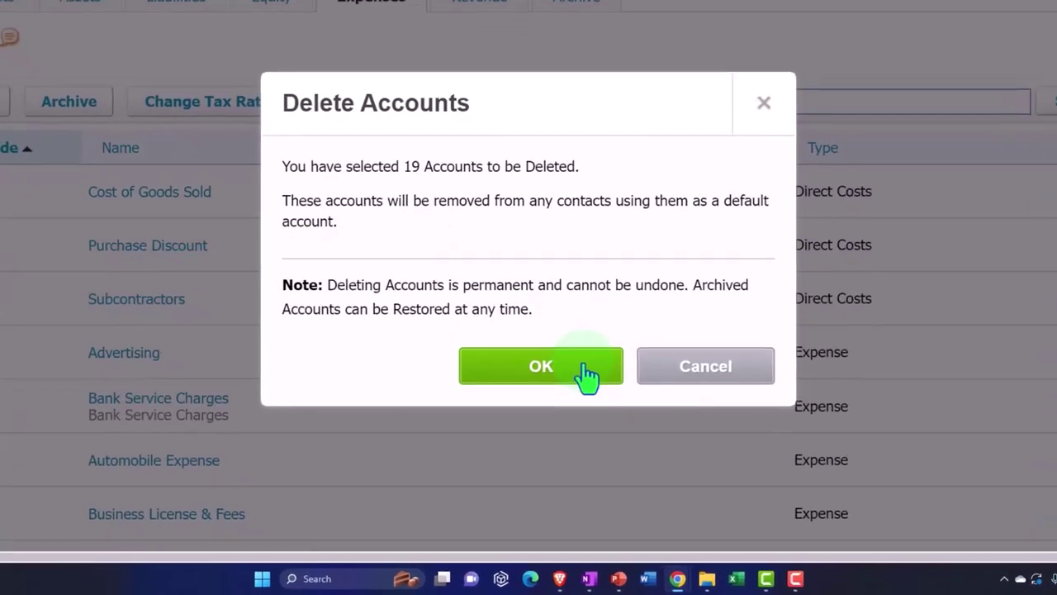
{"action": "left_click", "coordinate": [586, 373]}
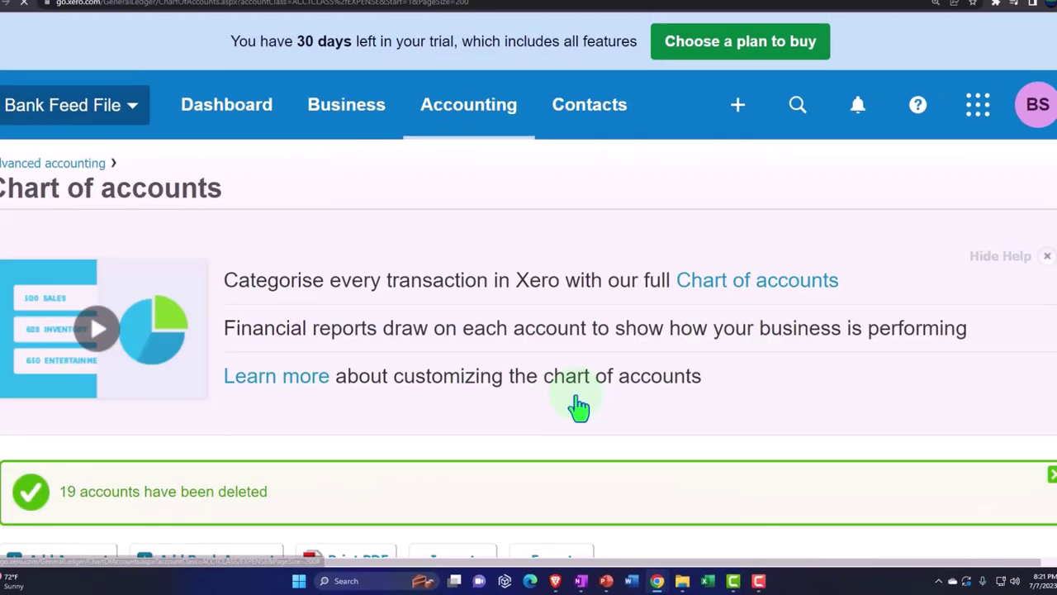
- Switch to the revenue accounts and select Discount Received and Merchandise, leaving out Sales
{"action": "scroll", "coordinate": [573, 408], "scroll_direction": "down", "scroll_amount": 4}
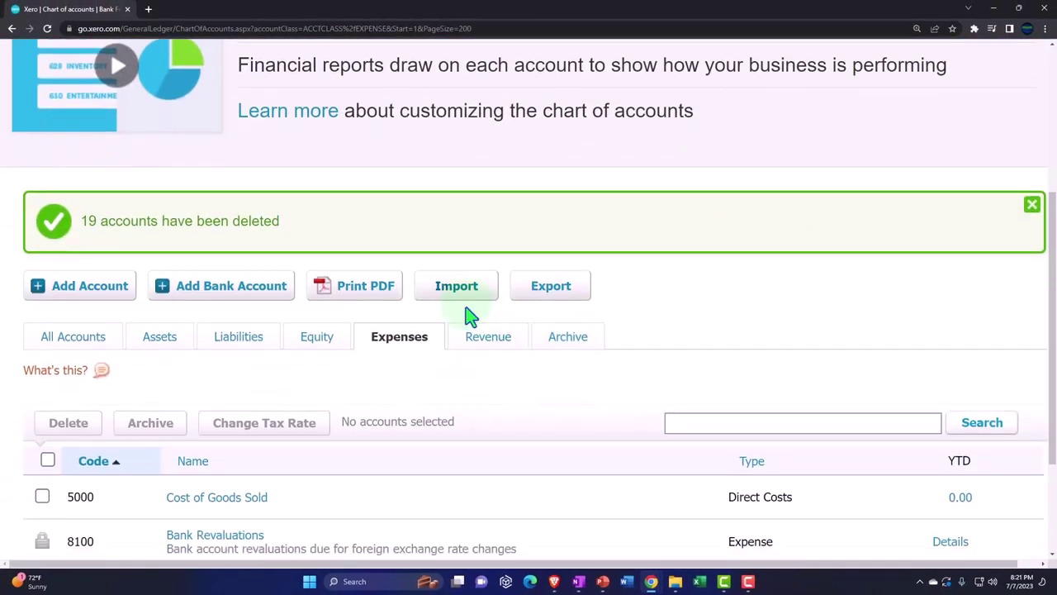
{"action": "left_click", "coordinate": [472, 338]}
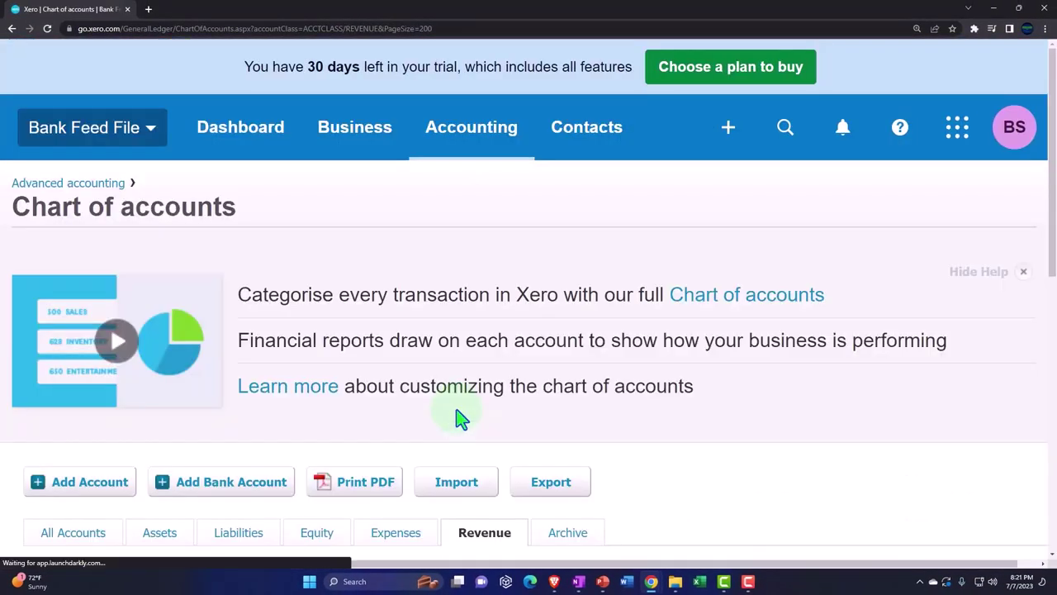
{"action": "scroll", "coordinate": [461, 419], "scroll_direction": "down", "scroll_amount": 5}
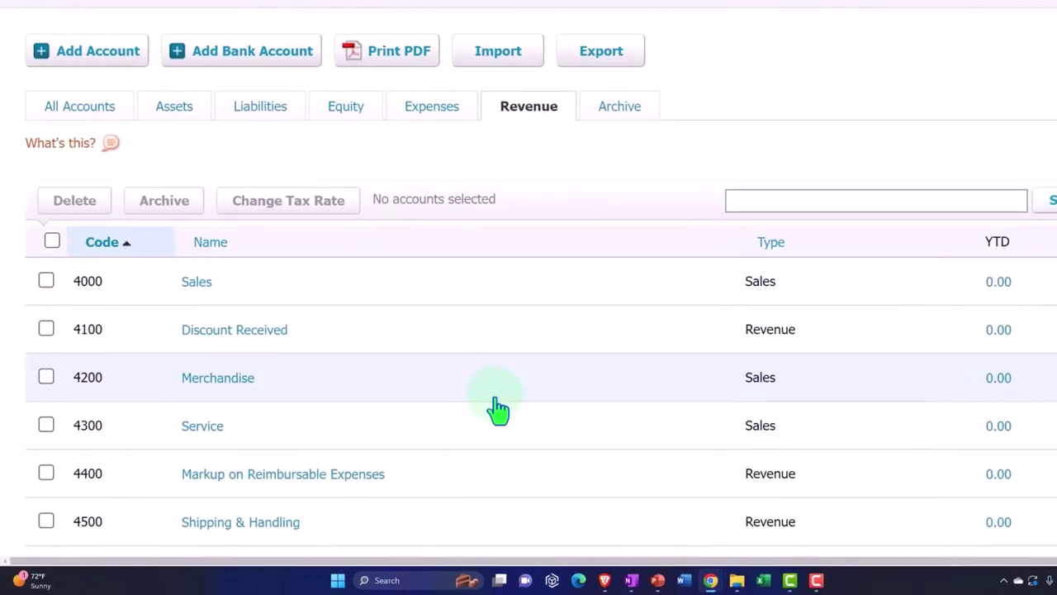
{"action": "scroll", "coordinate": [598, 411], "scroll_direction": "down", "scroll_amount": 1}
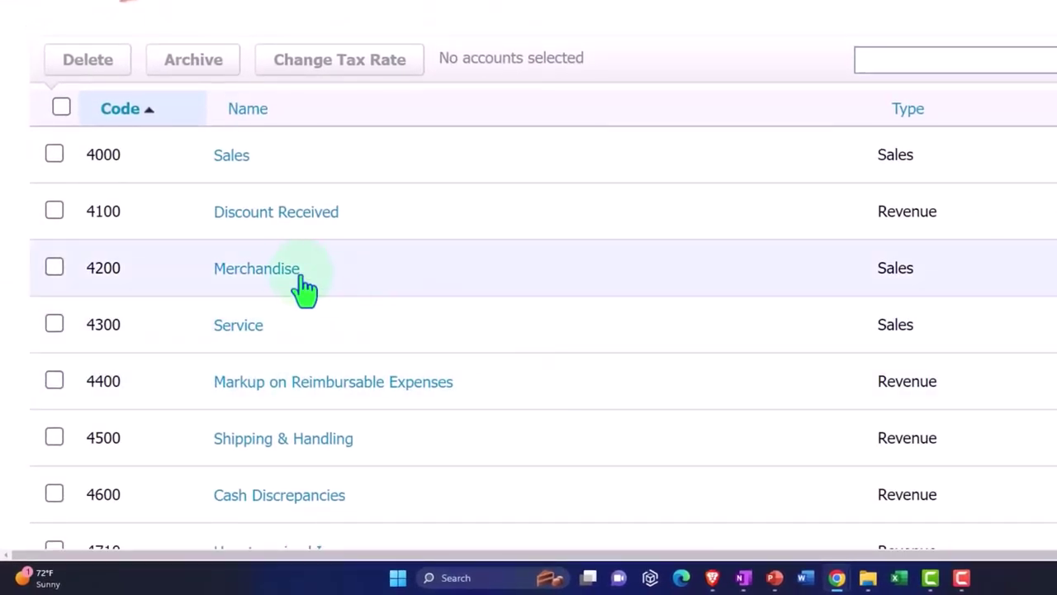
{"action": "left_click", "coordinate": [54, 212]}
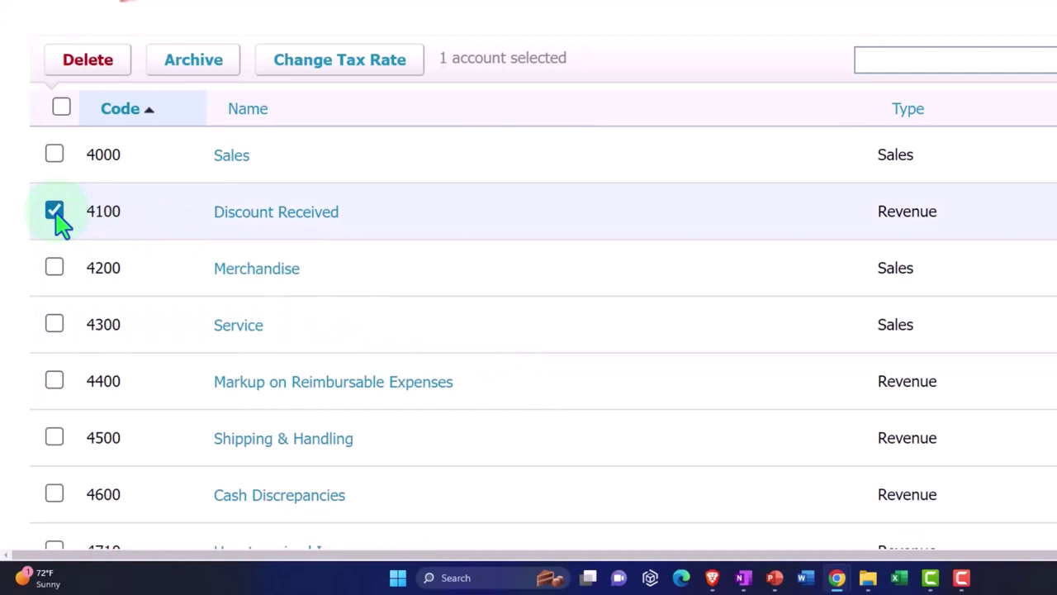
{"action": "left_click", "coordinate": [55, 267]}
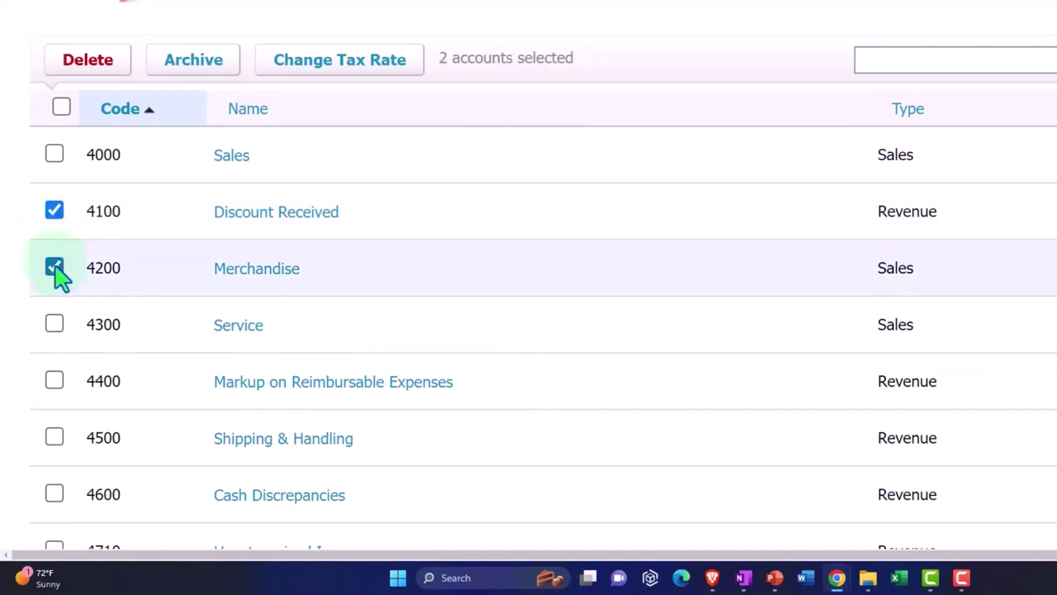
- Add Markup on Reimbursable Expenses, Shipping & Handling, Cash Discrepancies, Uncategorized Income, Other Income and Vendor Refunds to the selection, leaving out Service
{"action": "scroll", "coordinate": [58, 277], "scroll_direction": "down", "scroll_amount": 2}
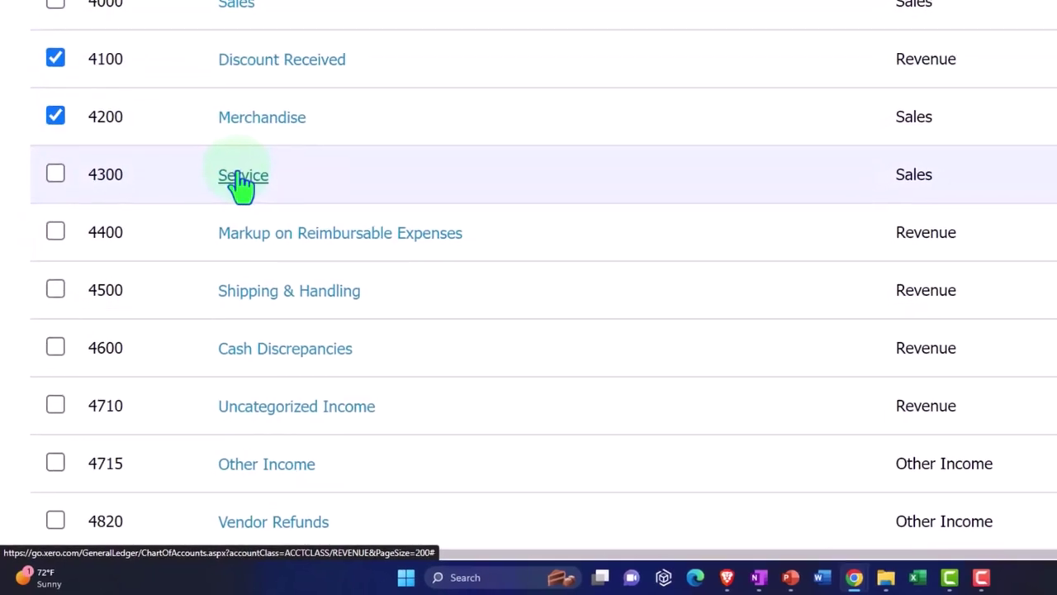
{"action": "scroll", "coordinate": [256, 157], "scroll_direction": "down", "scroll_amount": 1}
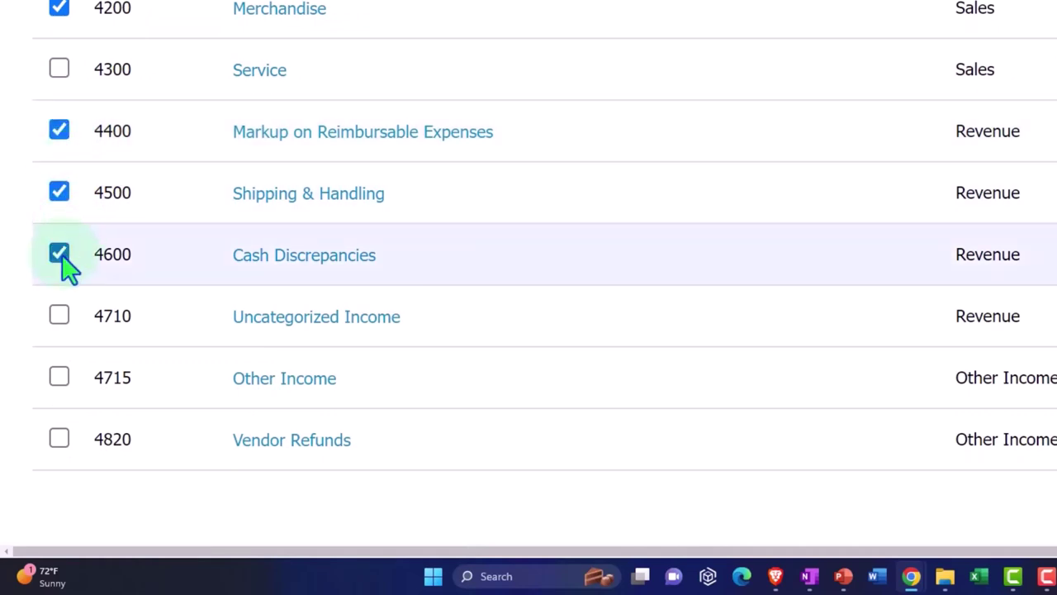
{"action": "left_click", "coordinate": [59, 317]}
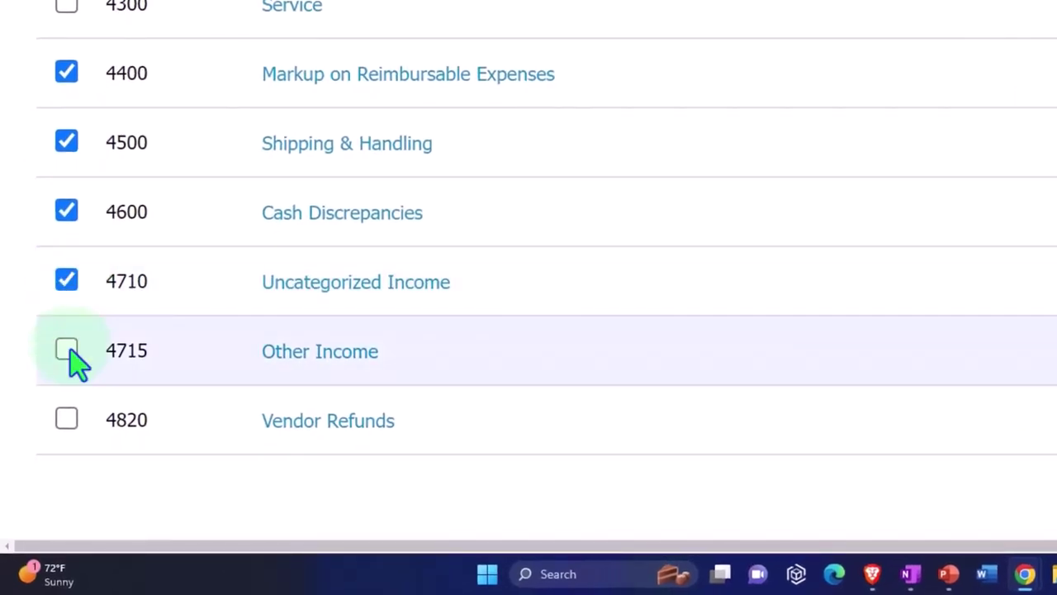
{"action": "left_click", "coordinate": [62, 421]}
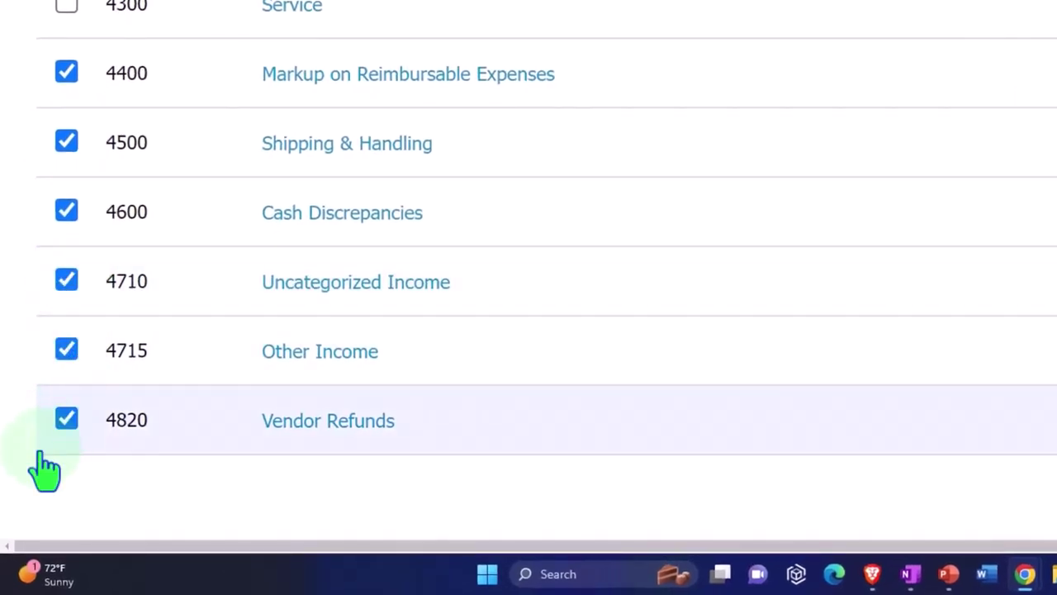
- Permanently delete the selected revenue accounts, keeping only Sales and Service
{"action": "scroll", "coordinate": [491, 405], "scroll_direction": "up", "scroll_amount": 3}
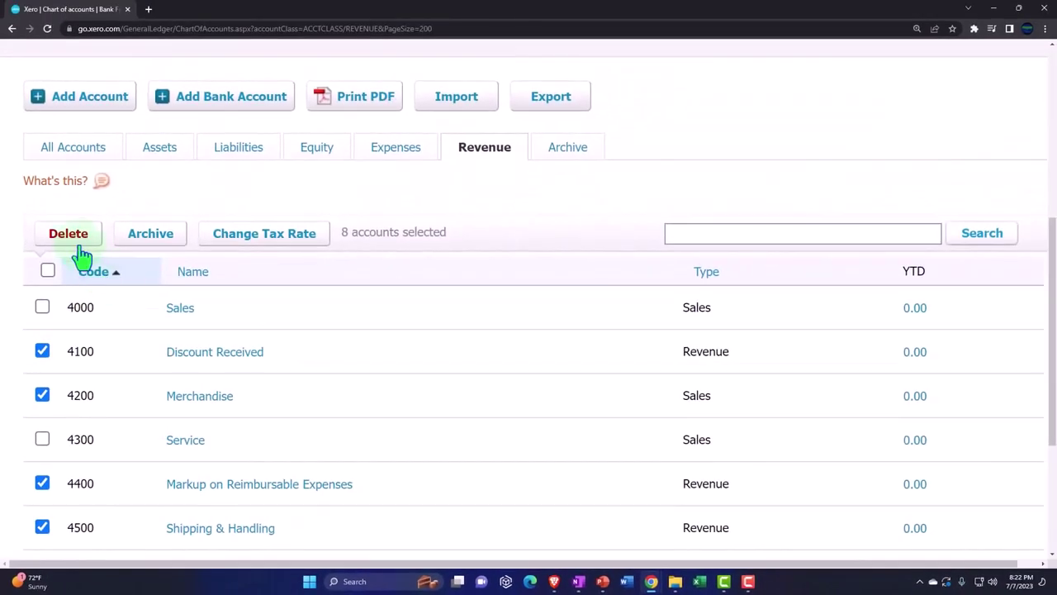
{"action": "left_click", "coordinate": [71, 242]}
{"action": "left_click", "coordinate": [525, 405]}
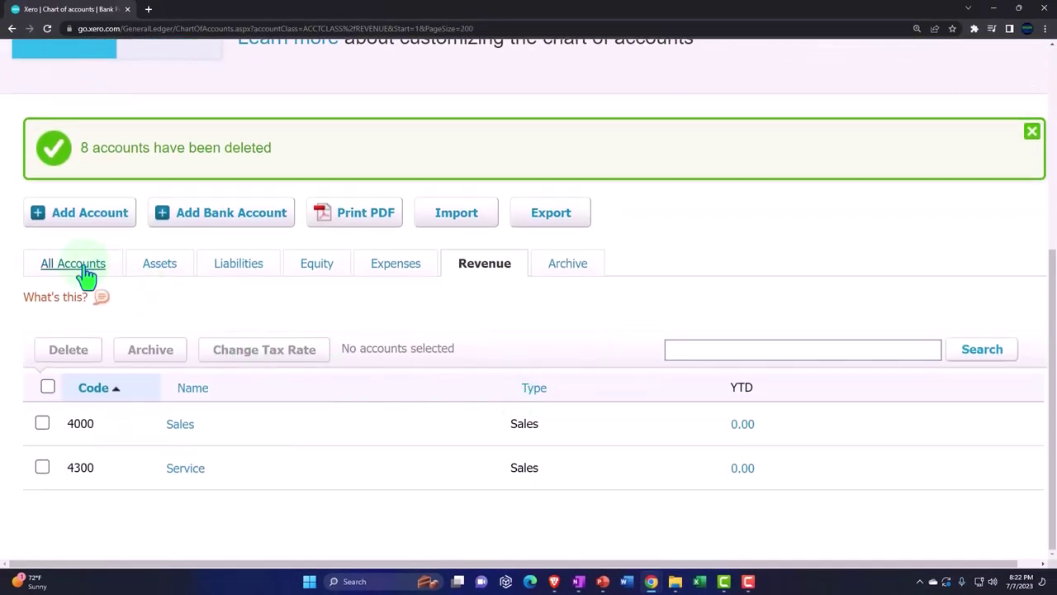
- Show all accounts and review the remaining chart of accounts, checking each account's name and type from assets through expenses
{"action": "left_click", "coordinate": [78, 266]}
{"action": "scroll", "coordinate": [302, 339], "scroll_direction": "down", "scroll_amount": 5}
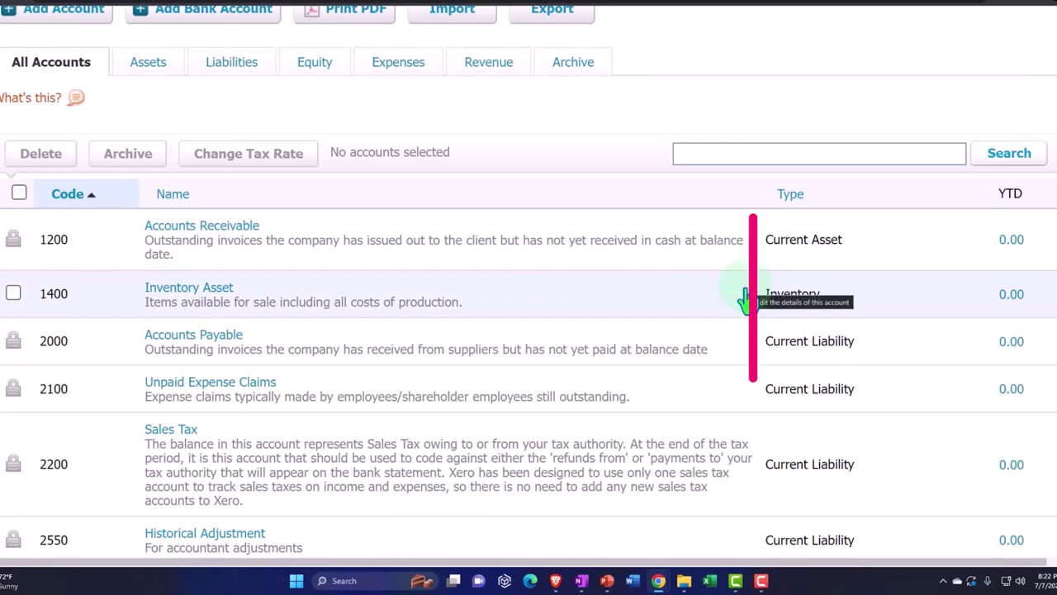
{"action": "scroll", "coordinate": [747, 301], "scroll_direction": "down", "scroll_amount": 1}
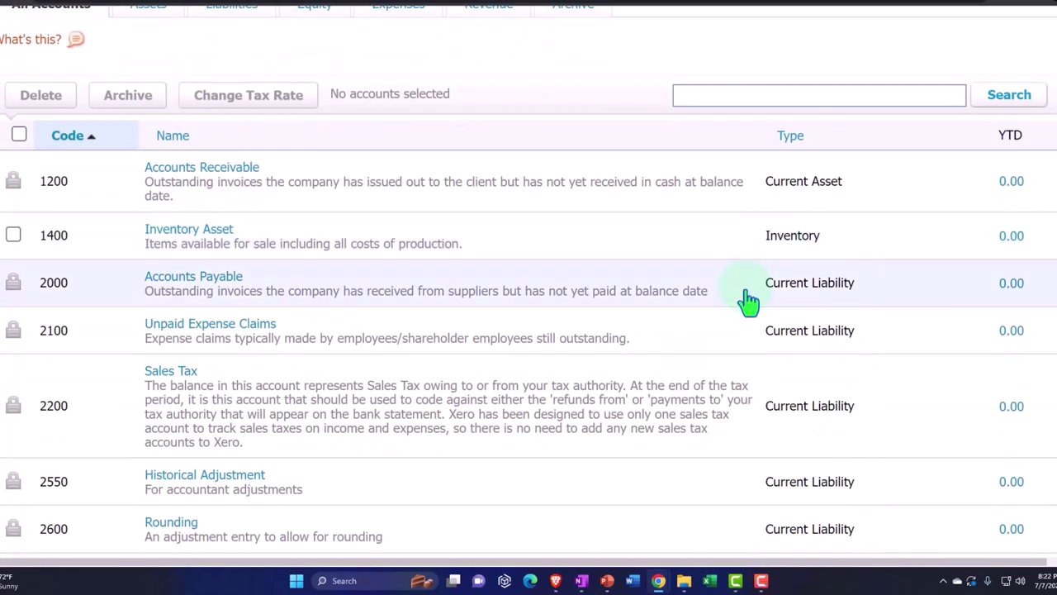
{"action": "scroll", "coordinate": [746, 300], "scroll_direction": "down", "scroll_amount": 1}
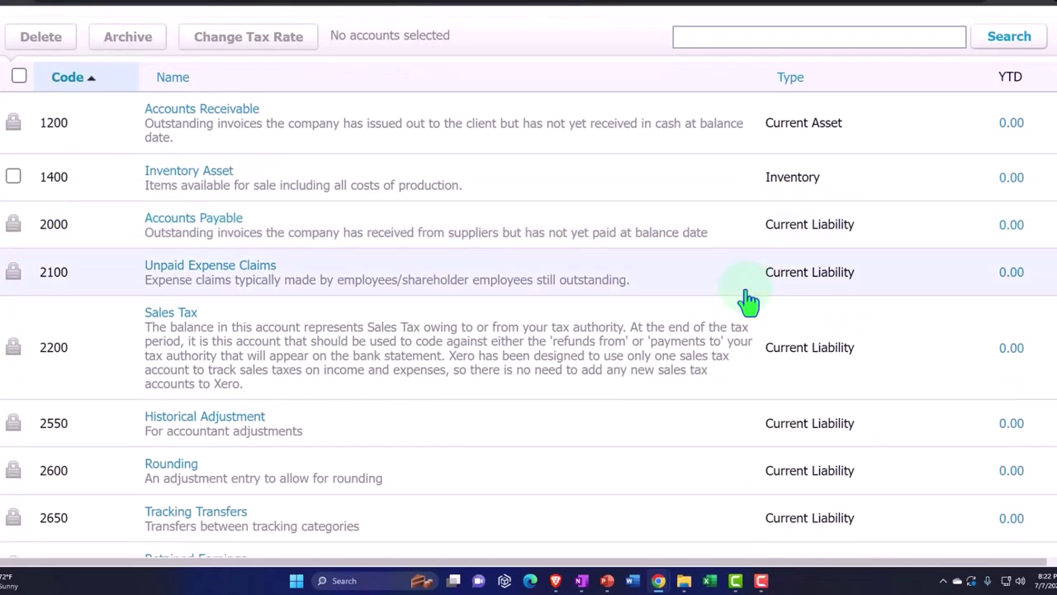
{"action": "scroll", "coordinate": [748, 302], "scroll_direction": "down", "scroll_amount": 1}
{"action": "scroll", "coordinate": [748, 301], "scroll_direction": "down", "scroll_amount": 1}
{"action": "scroll", "coordinate": [747, 302], "scroll_direction": "down", "scroll_amount": 3}
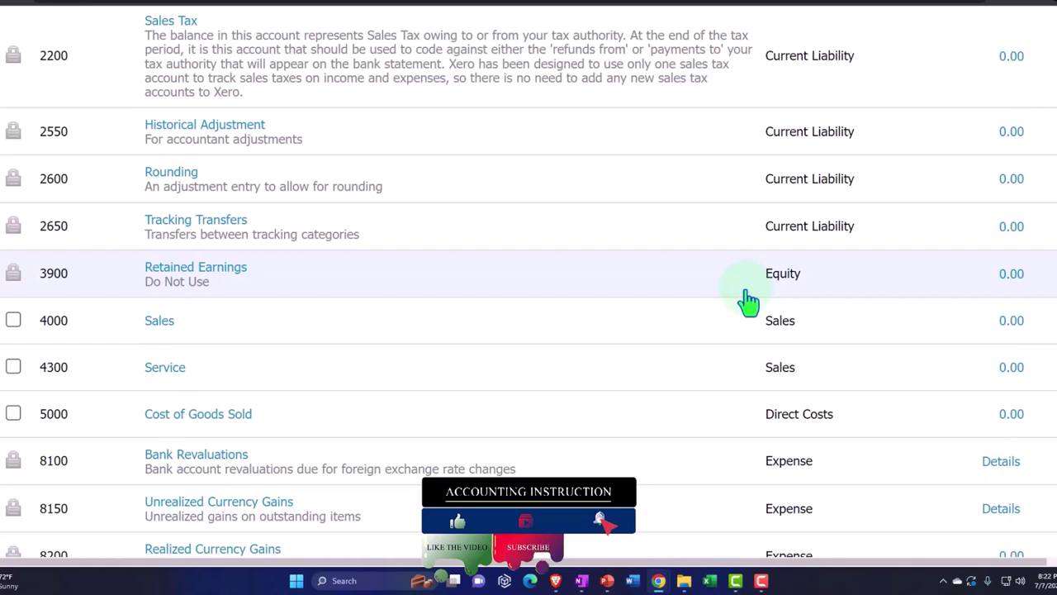
{"action": "scroll", "coordinate": [748, 302], "scroll_direction": "down", "scroll_amount": 1}
{"action": "scroll", "coordinate": [747, 301], "scroll_direction": "down", "scroll_amount": 1}
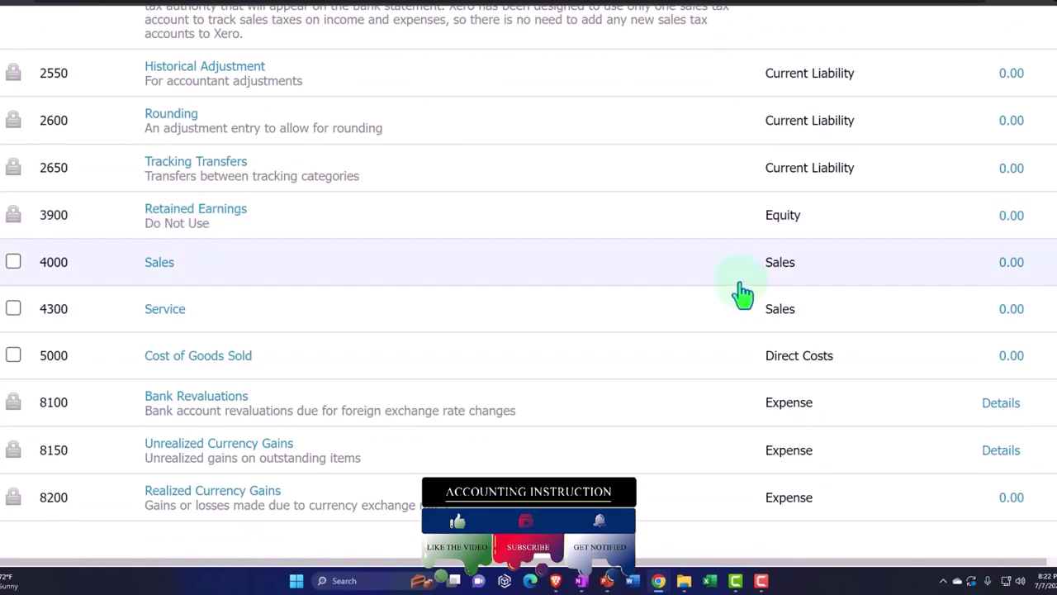
{"action": "scroll", "coordinate": [744, 293], "scroll_direction": "down", "scroll_amount": 1}
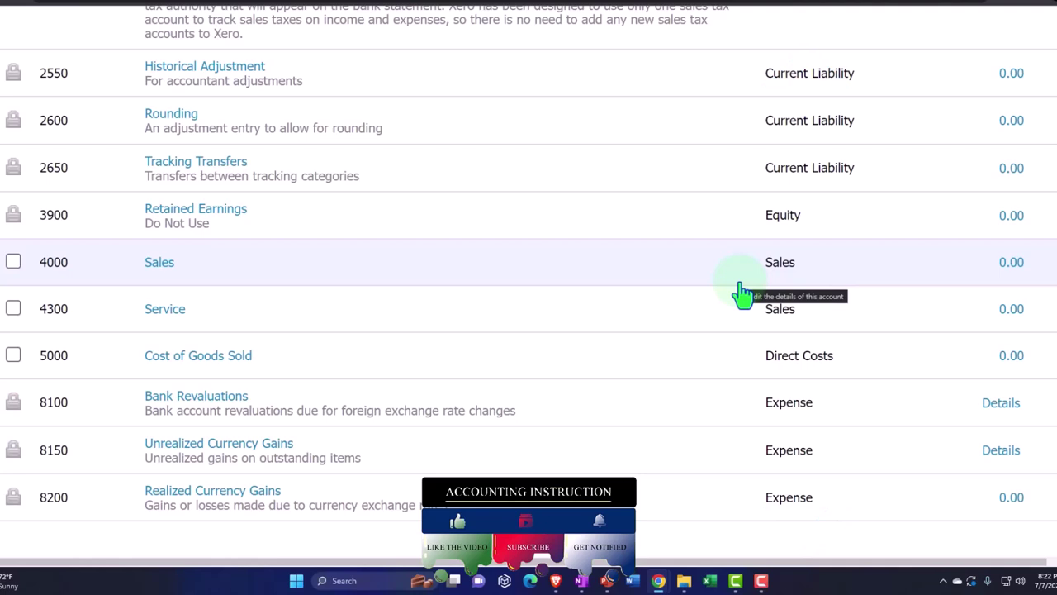
{"action": "scroll", "coordinate": [744, 293], "scroll_direction": "down", "scroll_amount": 1}
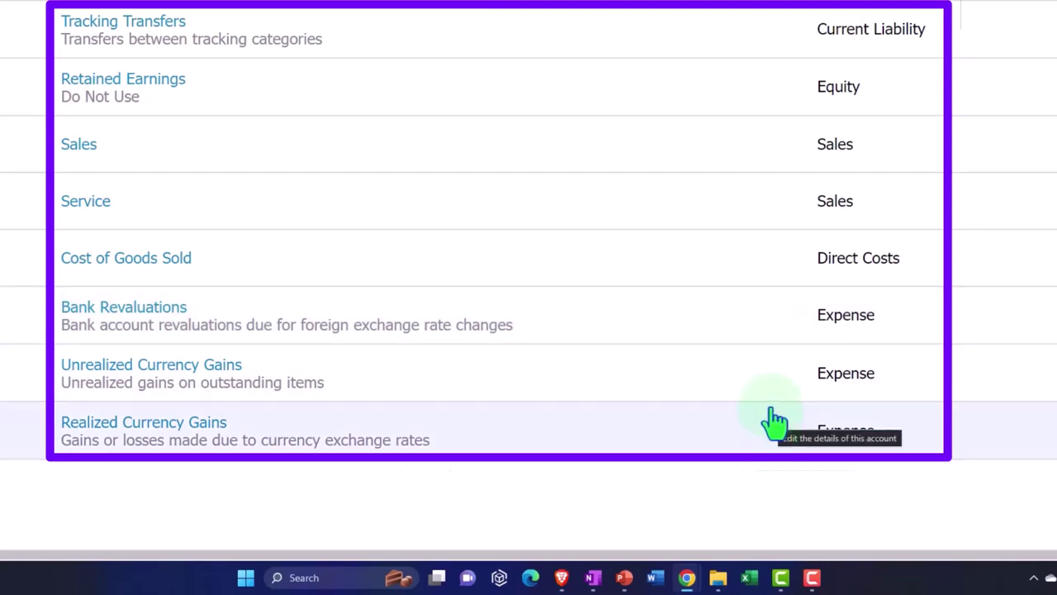
{"action": "scroll", "coordinate": [776, 357], "scroll_direction": "up", "scroll_amount": 8}
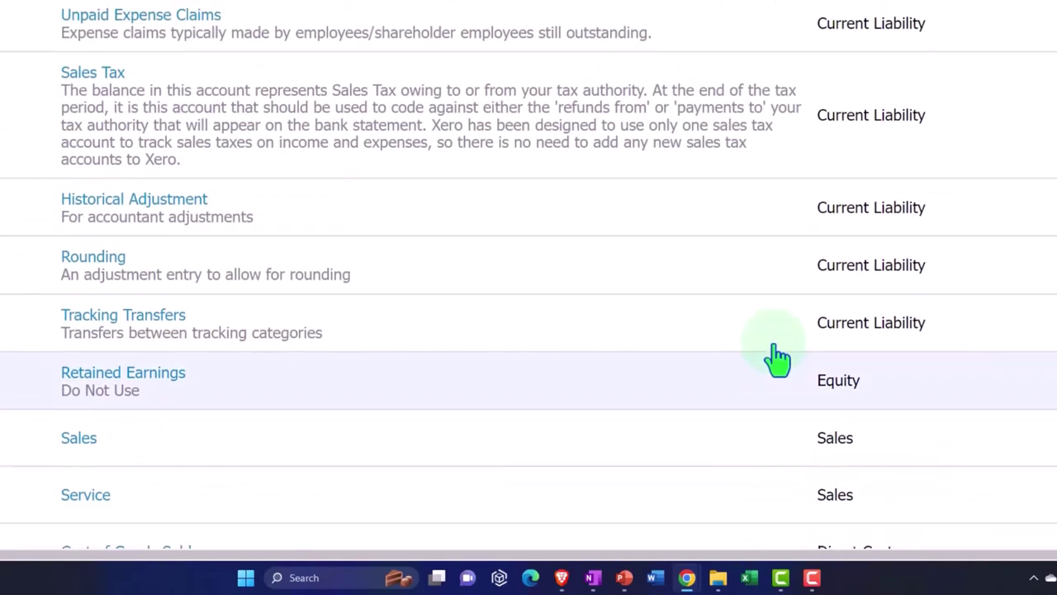
{"action": "scroll", "coordinate": [776, 356], "scroll_direction": "up", "scroll_amount": 5}
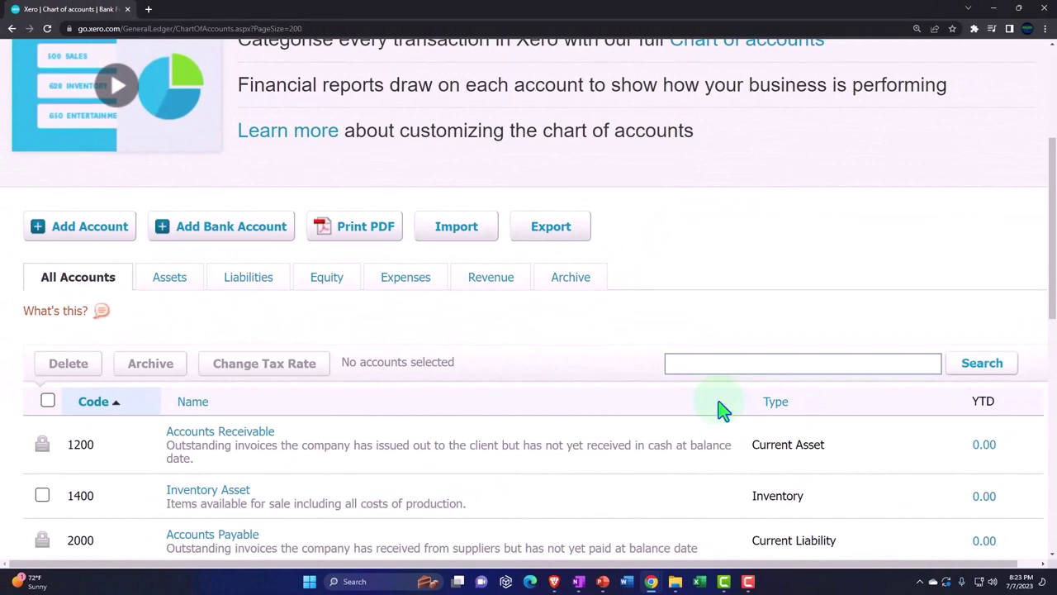
{"action": "scroll", "coordinate": [720, 411], "scroll_direction": "up", "scroll_amount": 3}
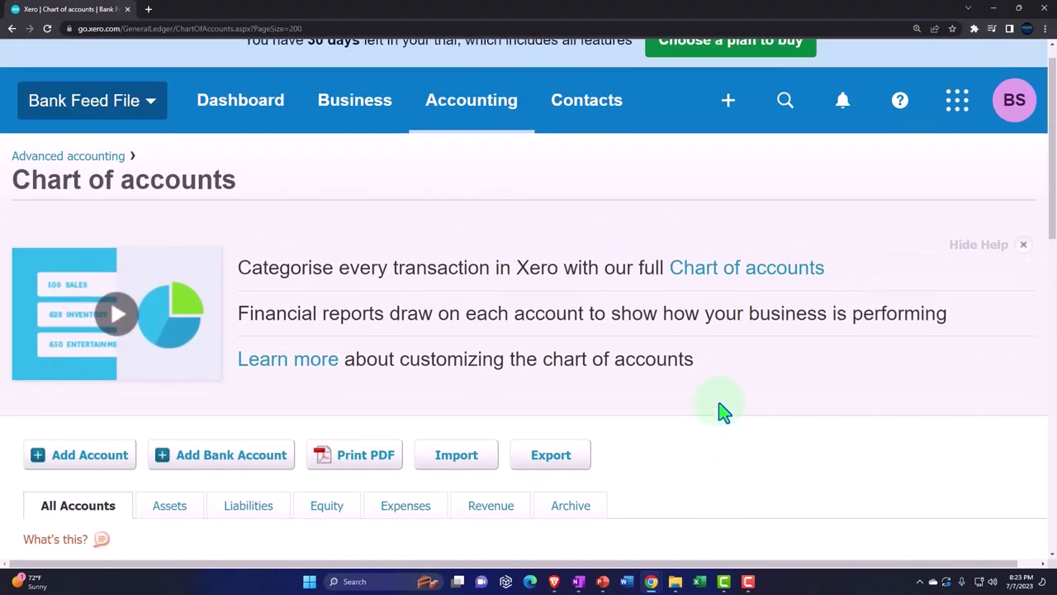